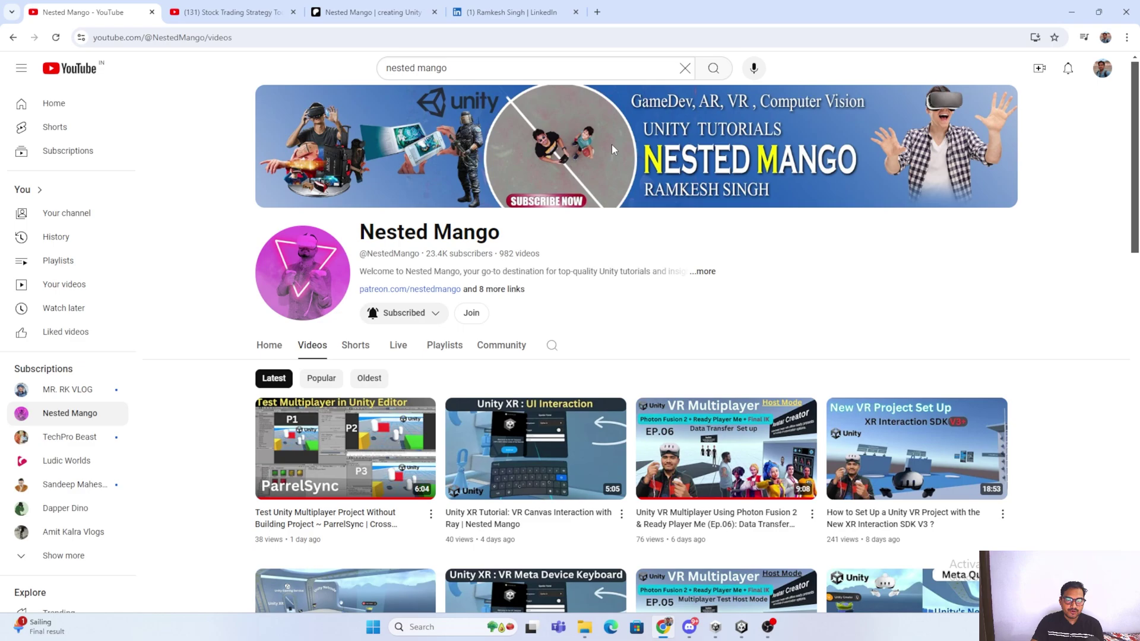
Bring the Unity editor showing the Test_Map scene to the front
{"action": "left_click", "coordinate": [745, 625]}
Check the Global Volume and the corridor in the Scene view, then return to the YouTube page
{"action": "left_click", "coordinate": [89, 110]}
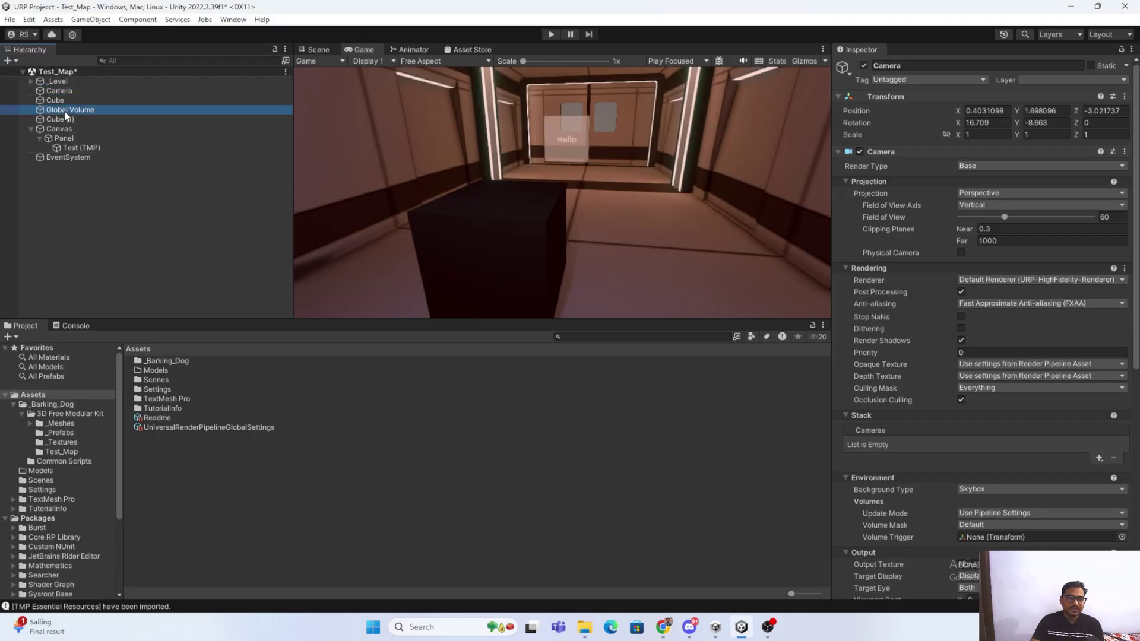
{"action": "left_click", "coordinate": [328, 49]}
{"action": "scroll", "coordinate": [401, 105], "scroll_direction": "down", "scroll_amount": 10}
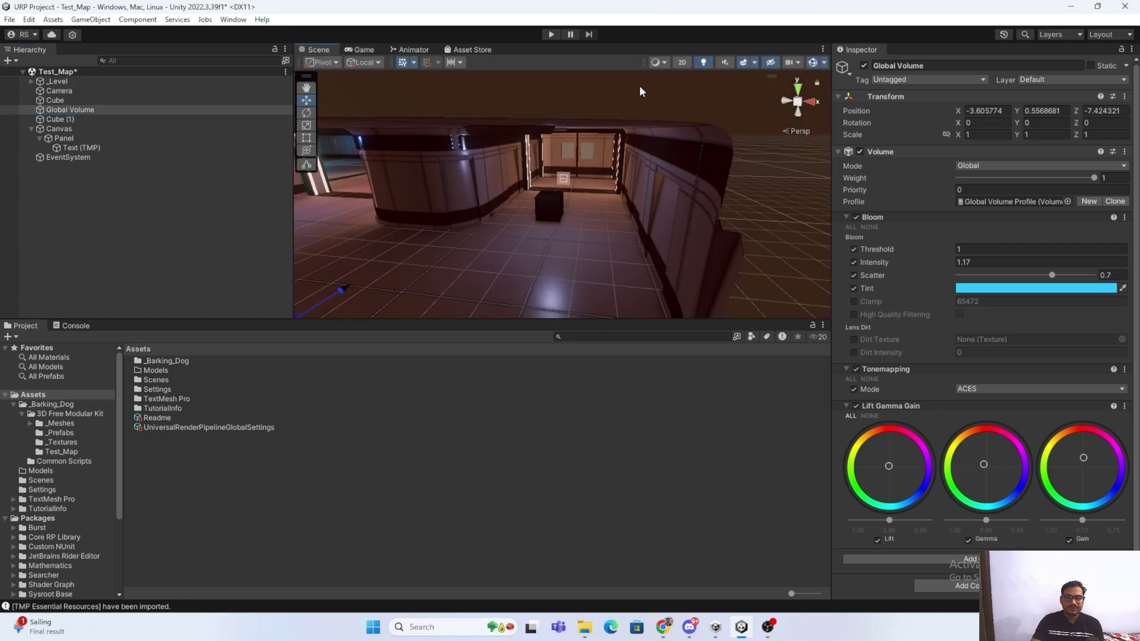
{"action": "scroll", "coordinate": [642, 158], "scroll_direction": "up", "scroll_amount": 10}
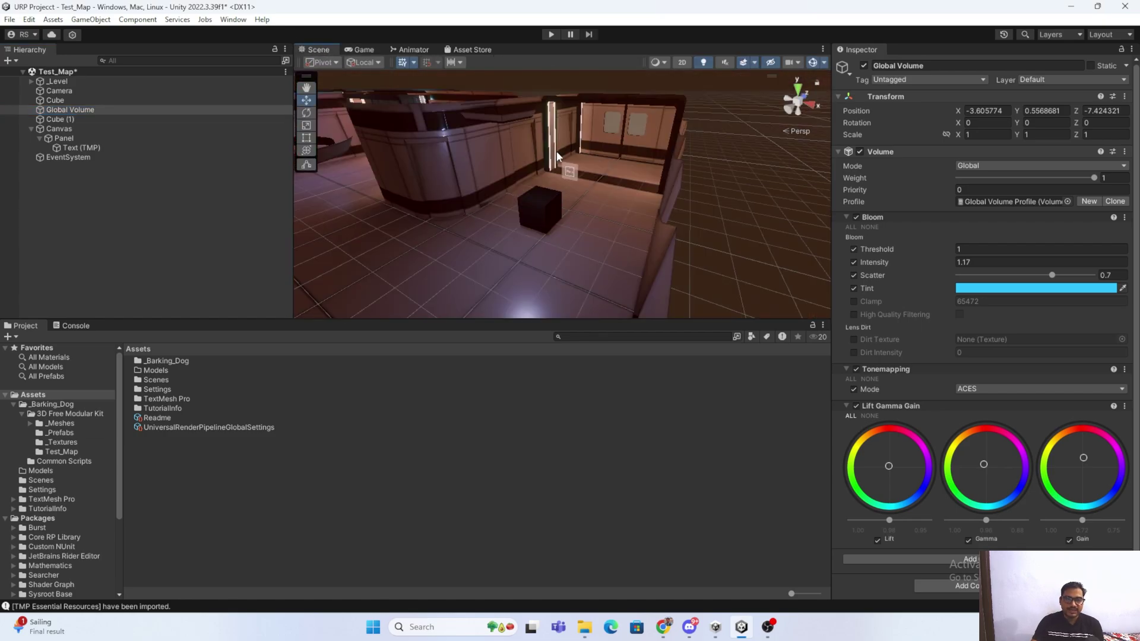
{"action": "right_click_drag", "start_coordinate": [534, 216], "coordinate": [569, 210]}
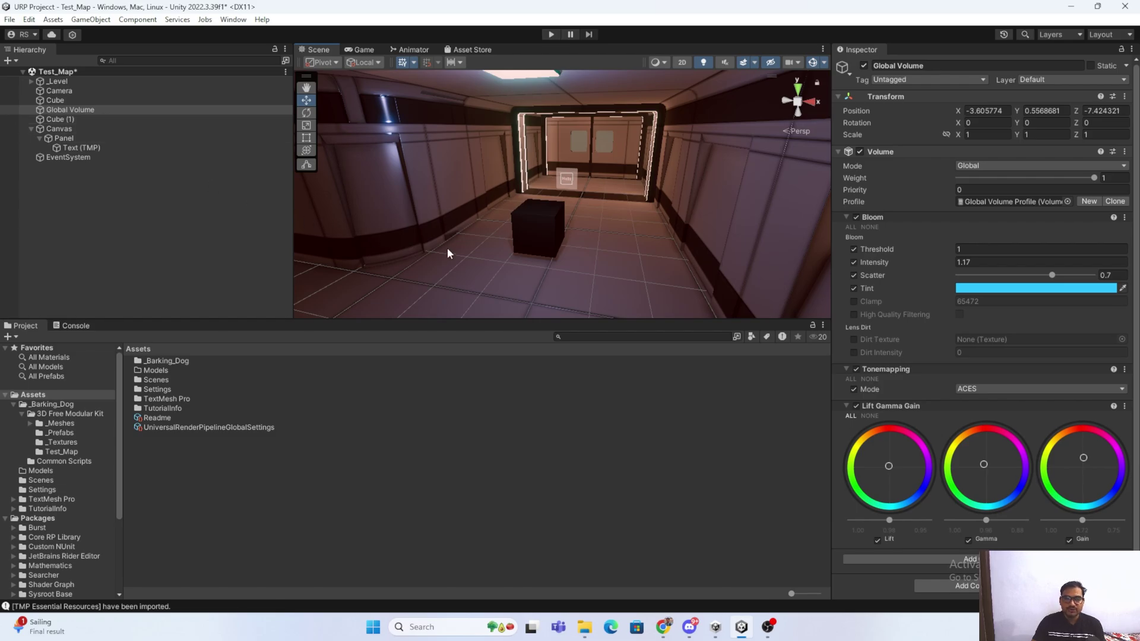
{"action": "left_click", "coordinate": [364, 51]}
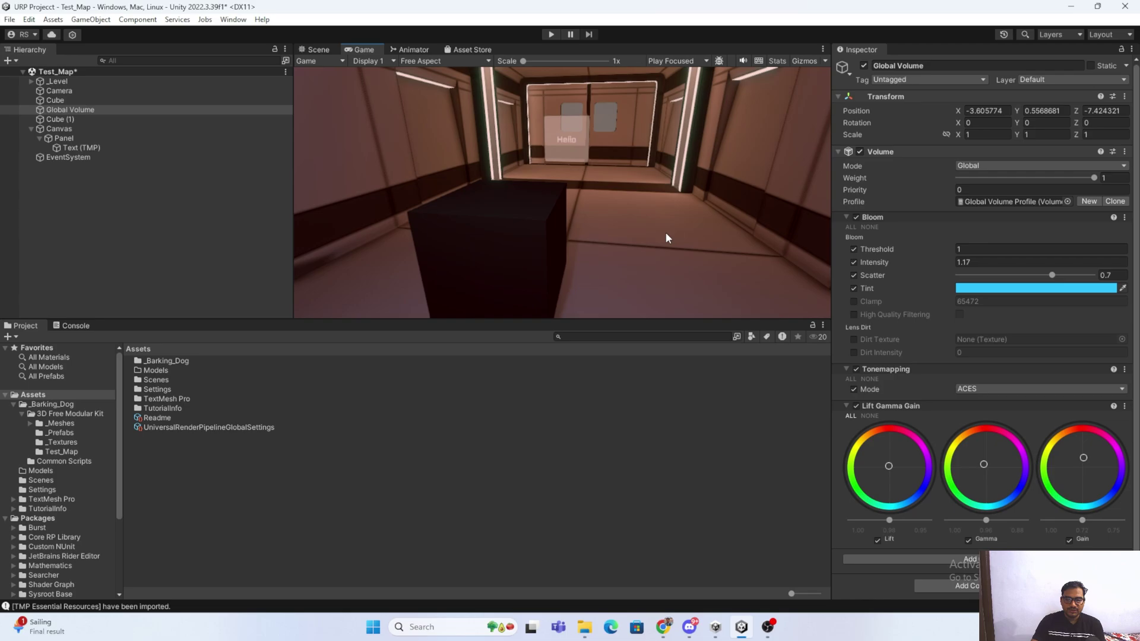
{"action": "left_click", "coordinate": [664, 627]}
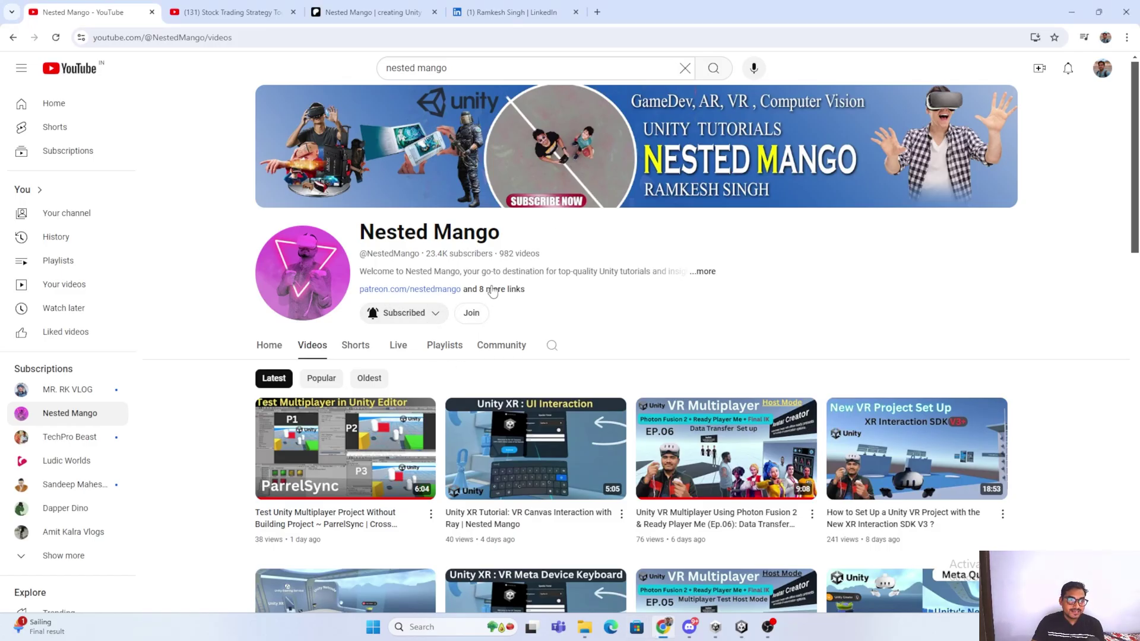
Scroll through the Patreon shop's 11 products, then go to the LinkedIn profile tab
{"action": "left_click", "coordinate": [383, 17]}
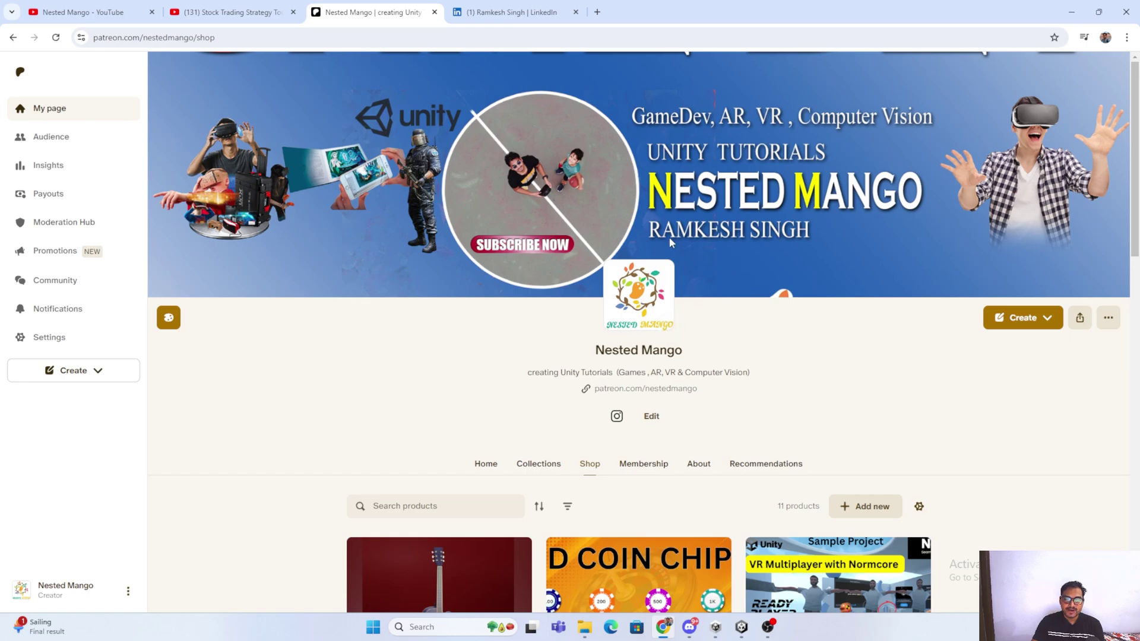
{"action": "scroll", "coordinate": [576, 267], "scroll_direction": "down", "scroll_amount": 3}
{"action": "scroll", "coordinate": [576, 267], "scroll_direction": "down", "scroll_amount": 1}
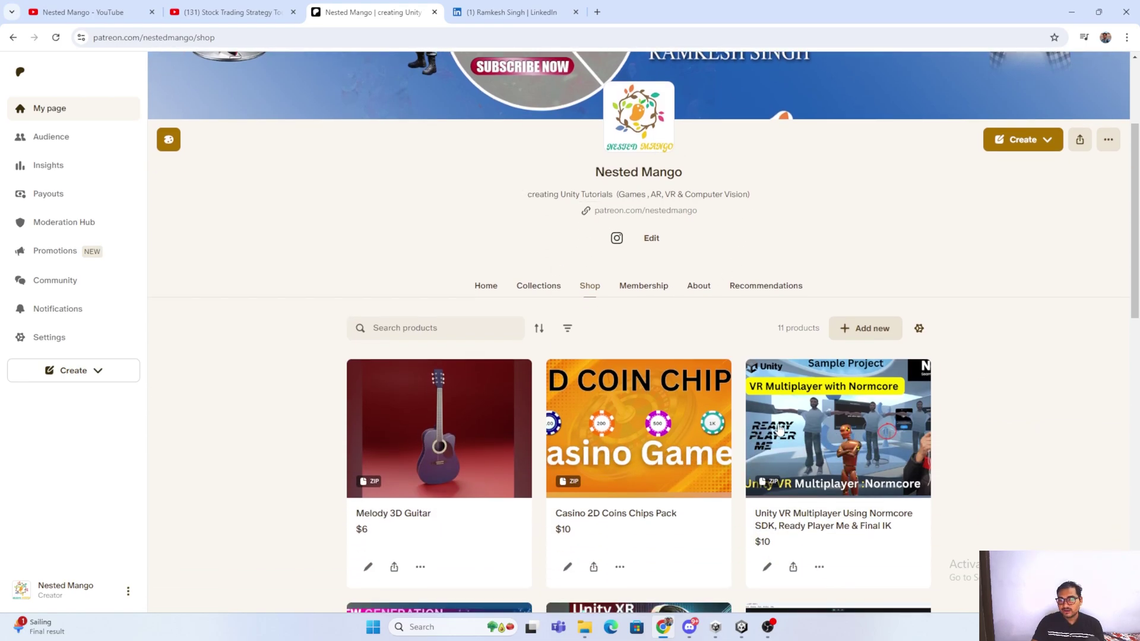
{"action": "scroll", "coordinate": [618, 350], "scroll_direction": "down", "scroll_amount": 8}
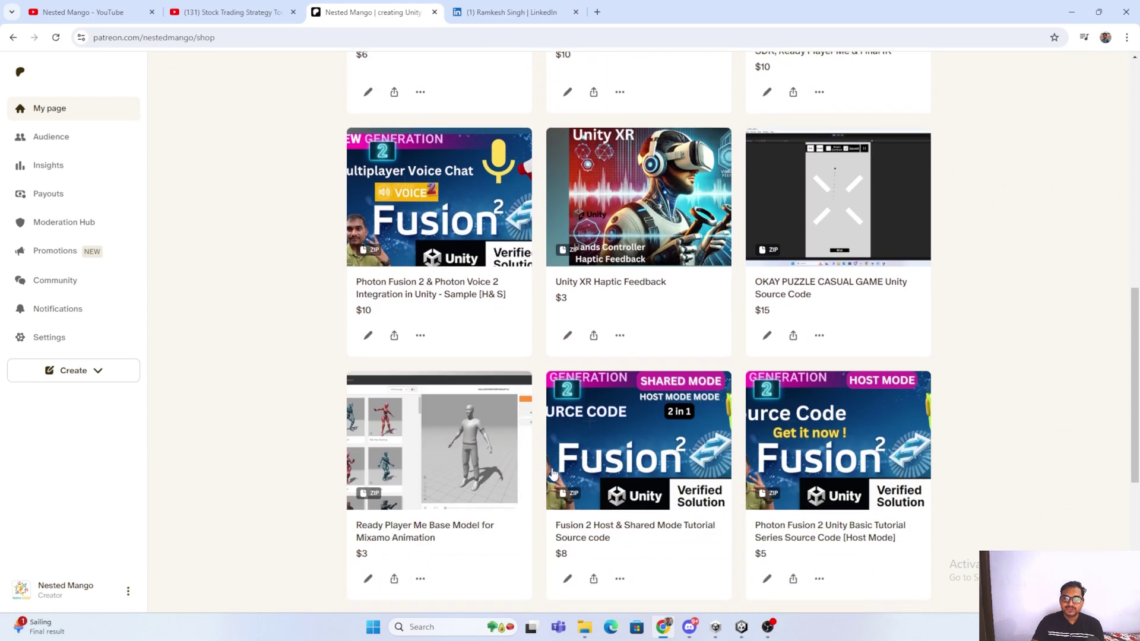
{"action": "scroll", "coordinate": [793, 269], "scroll_direction": "down", "scroll_amount": 6}
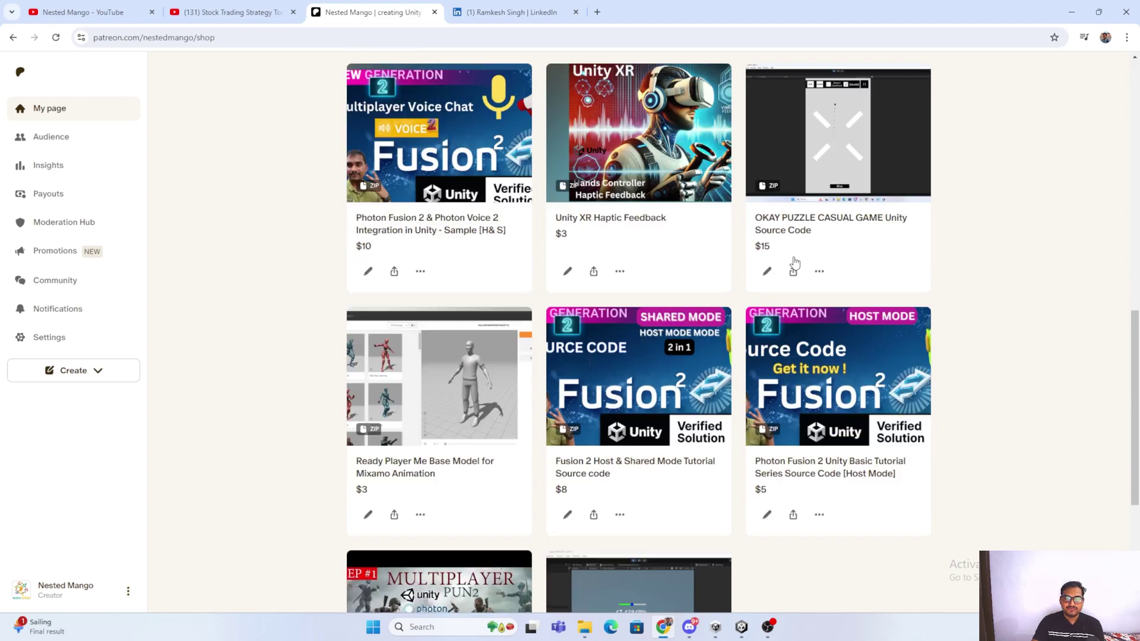
{"action": "scroll", "coordinate": [796, 263], "scroll_direction": "up", "scroll_amount": 15}
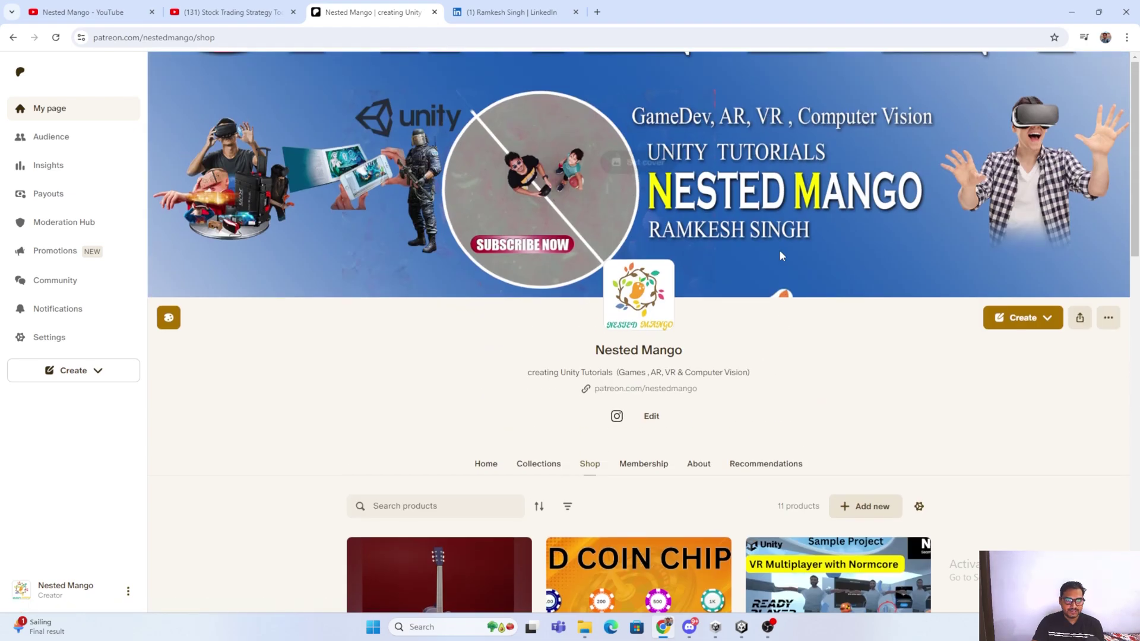
{"action": "left_click", "coordinate": [496, 7]}
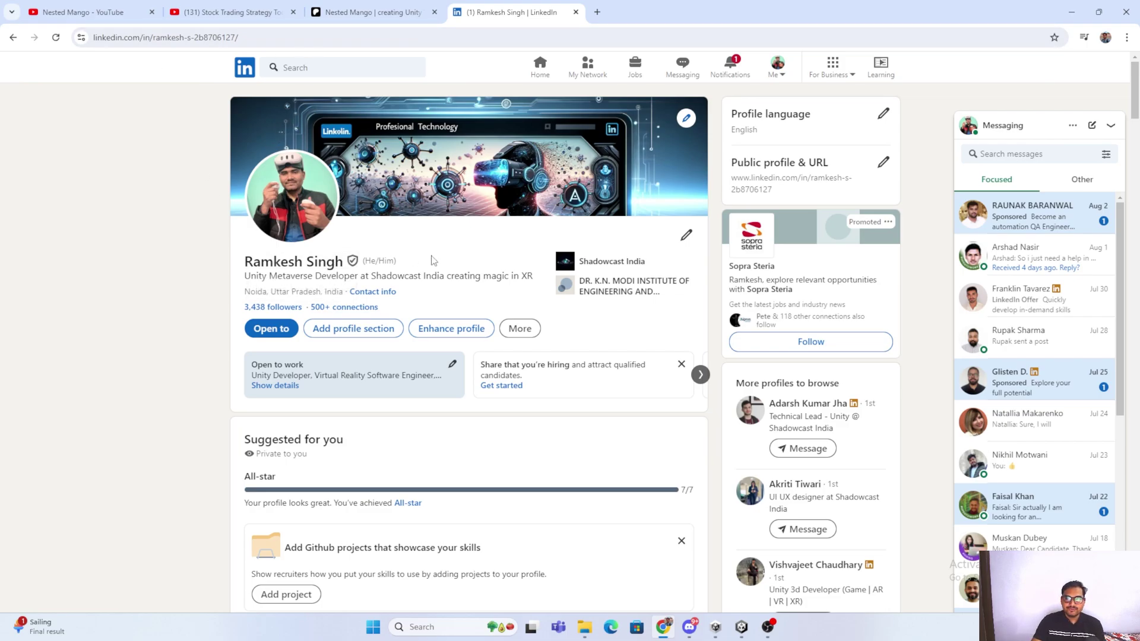
Switch from LinkedIn back to the Unity editor's Test_Map game view with Alt+Tab
{"action": "key", "text": "alt+Tab"}
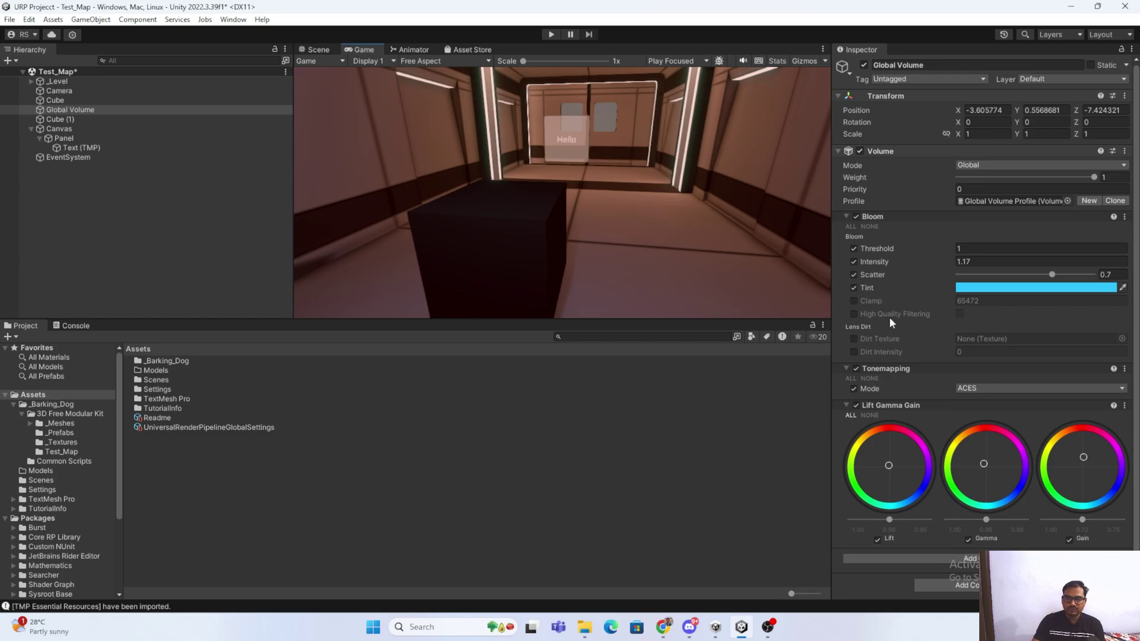
Inspect the Global Volume, Cube (1) and the world-space Canvas on the UI layer
{"action": "mouse_move", "coordinate": [889, 323]}
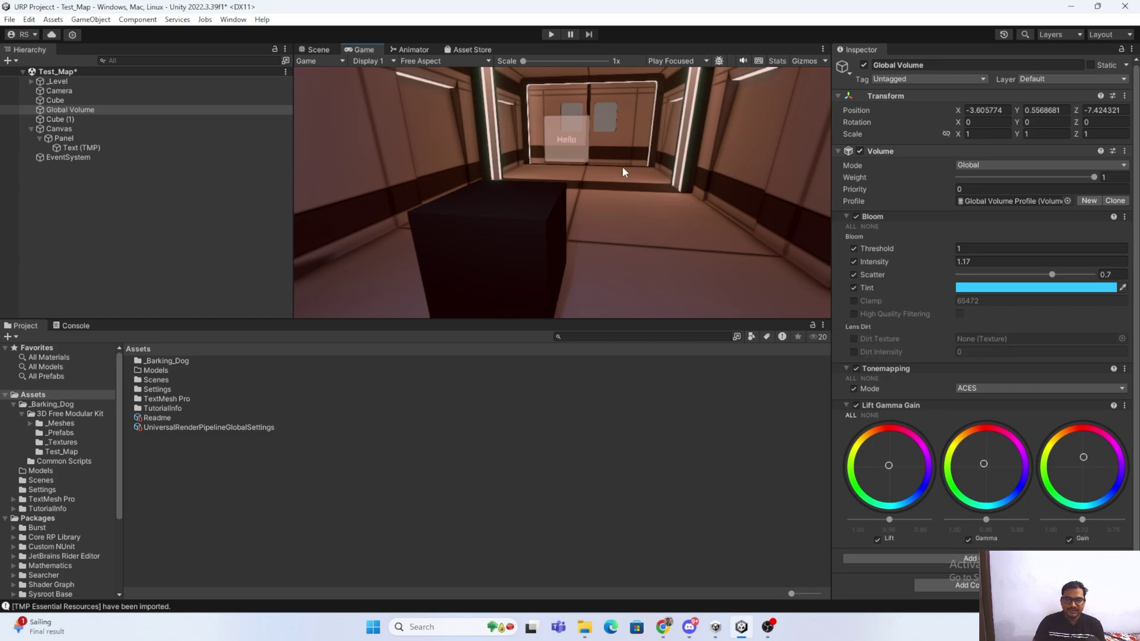
{"action": "left_click", "coordinate": [95, 205]}
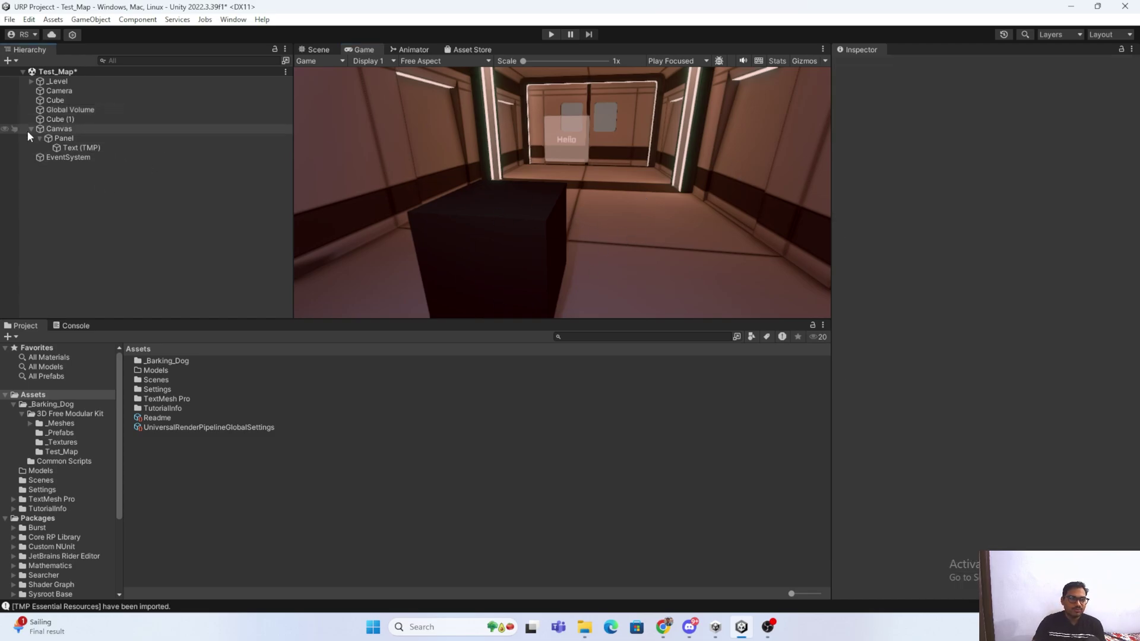
{"action": "left_click", "coordinate": [70, 110]}
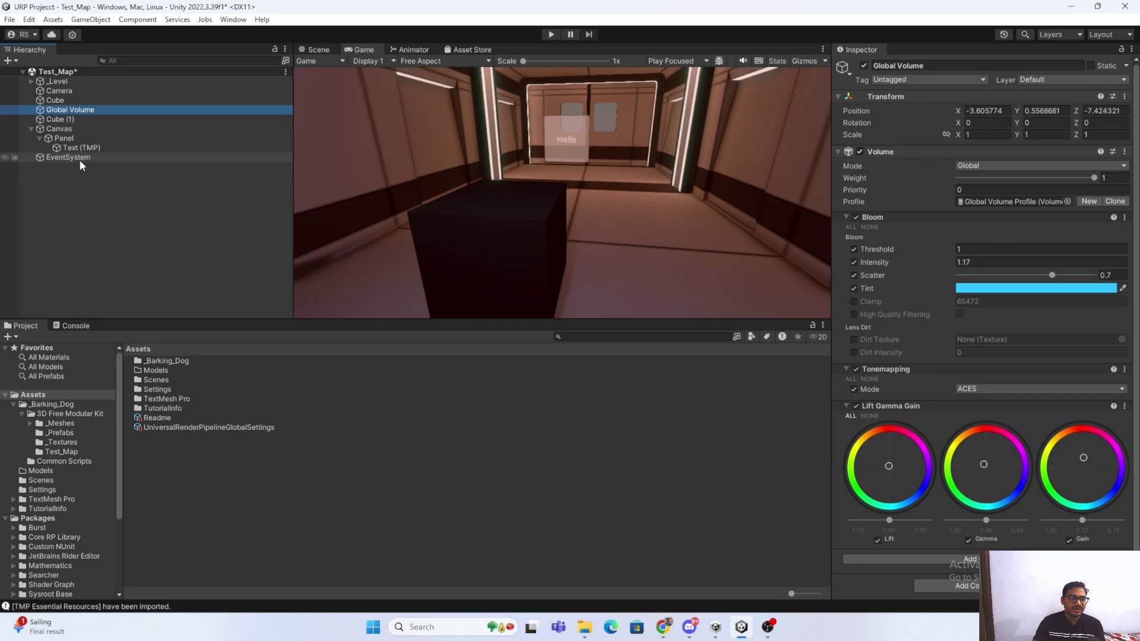
{"action": "left_click", "coordinate": [48, 119]}
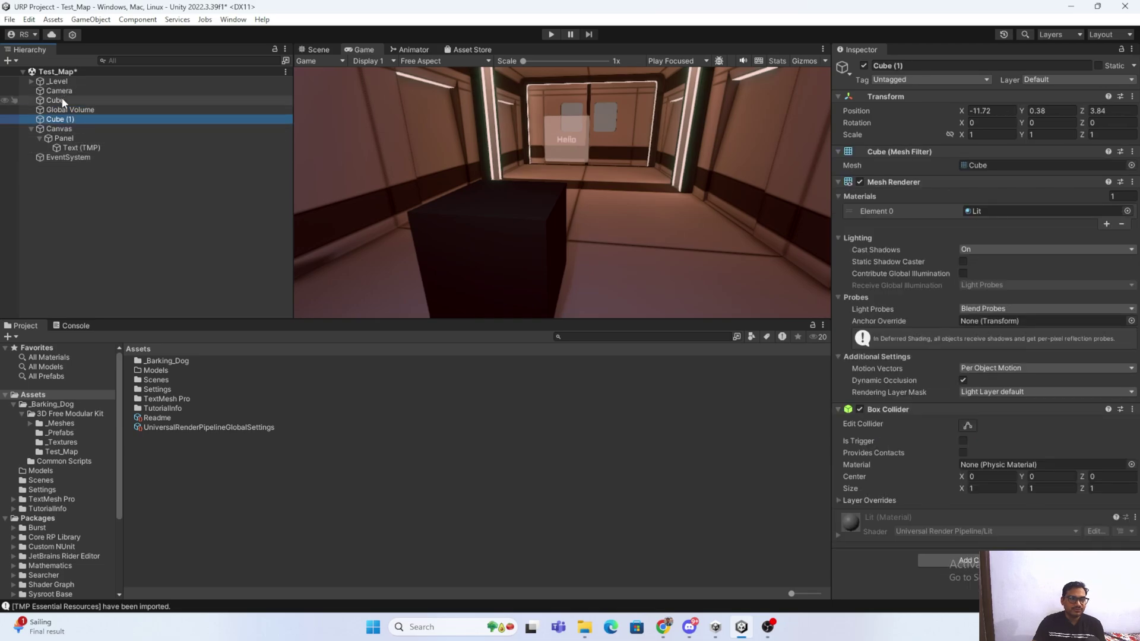
{"action": "left_click", "coordinate": [59, 129]}
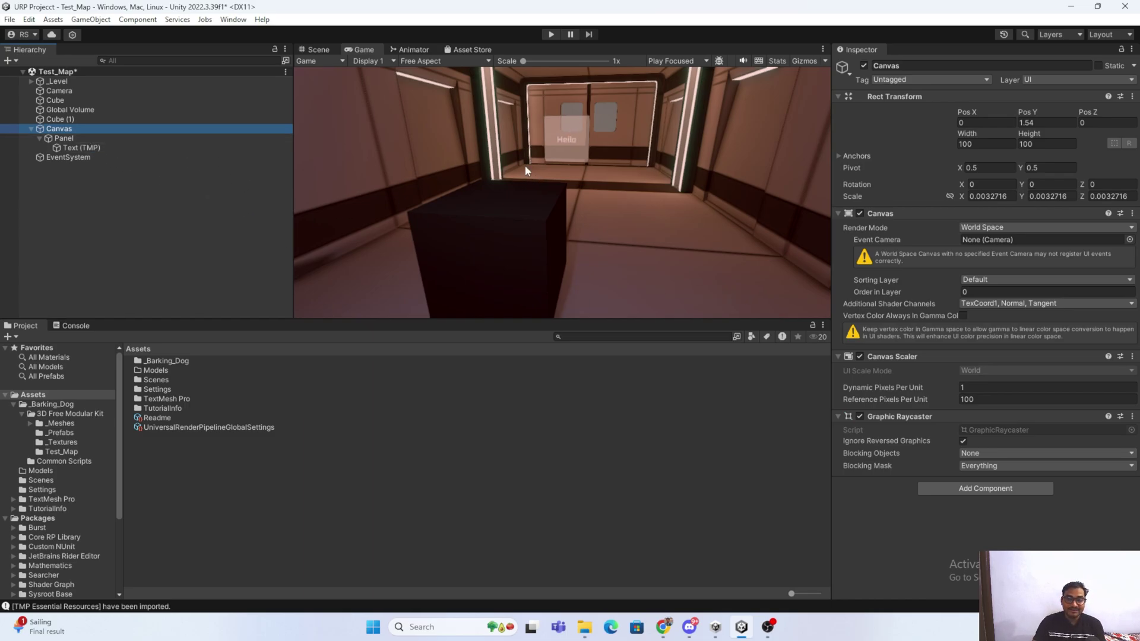
Create a NoPostProcessing layer as User Layer 6 and assign the Canvas to it
{"action": "left_click", "coordinate": [1076, 78]}
{"action": "left_click", "coordinate": [1062, 164]}
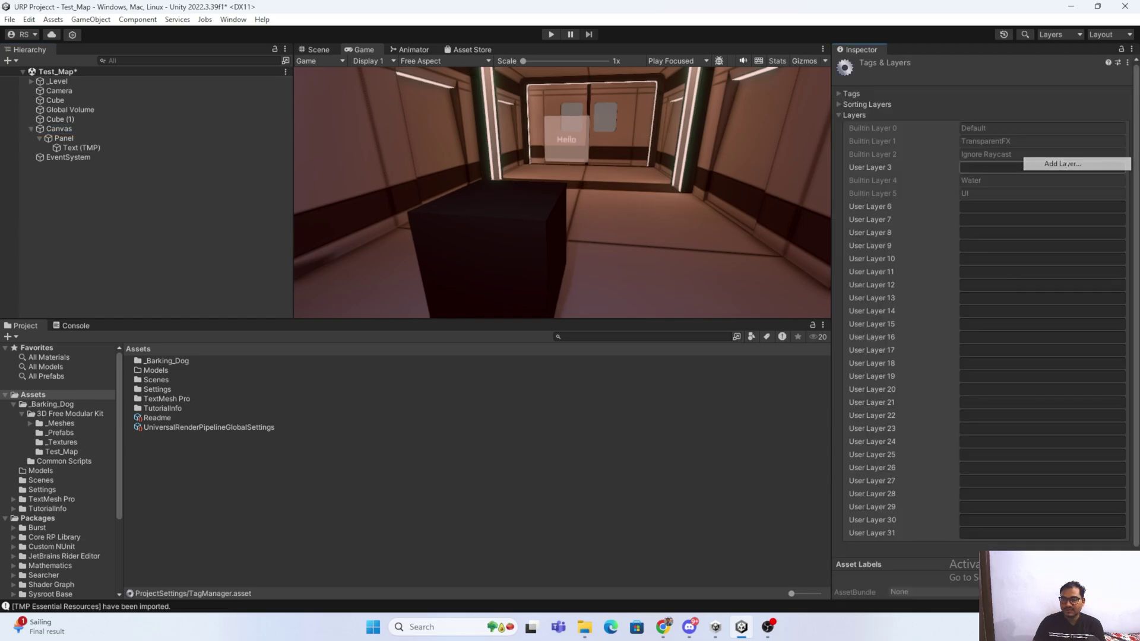
{"action": "left_click", "coordinate": [973, 205]}
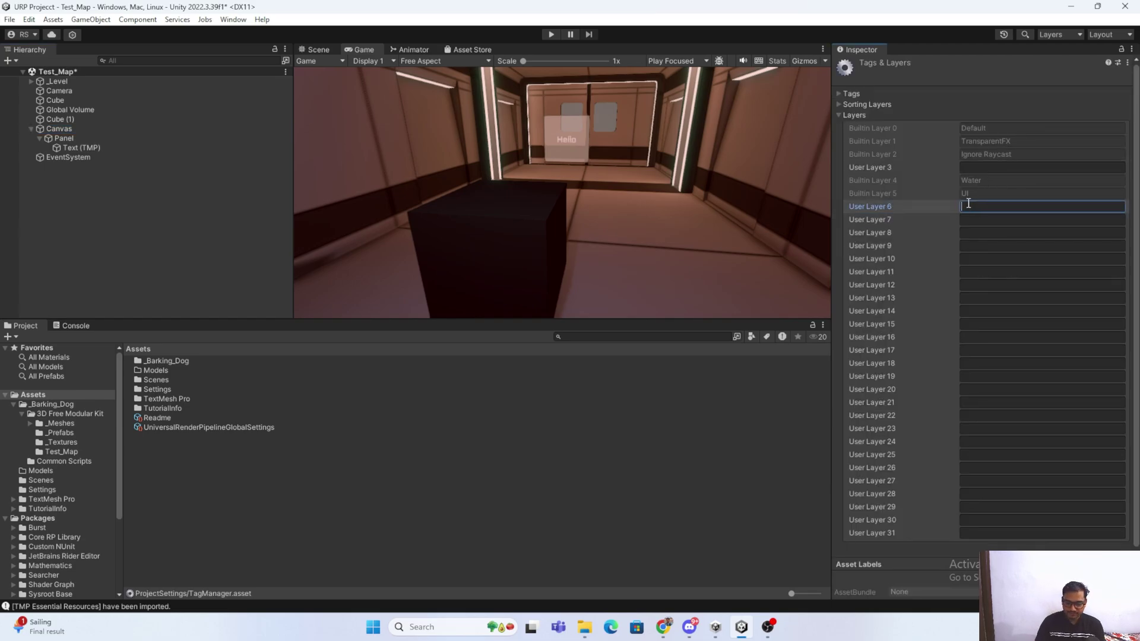
{"action": "type", "text": "NoPostProce"}
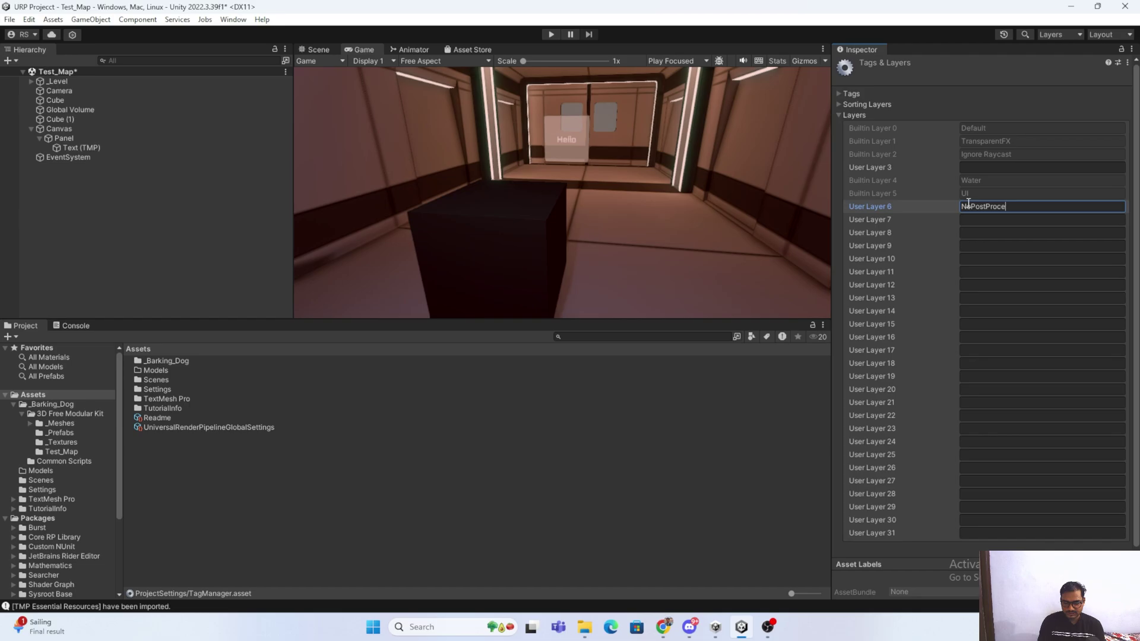
{"action": "type", "text": "ssing"}
{"action": "left_click", "coordinate": [119, 183]}
{"action": "left_click", "coordinate": [78, 130]}
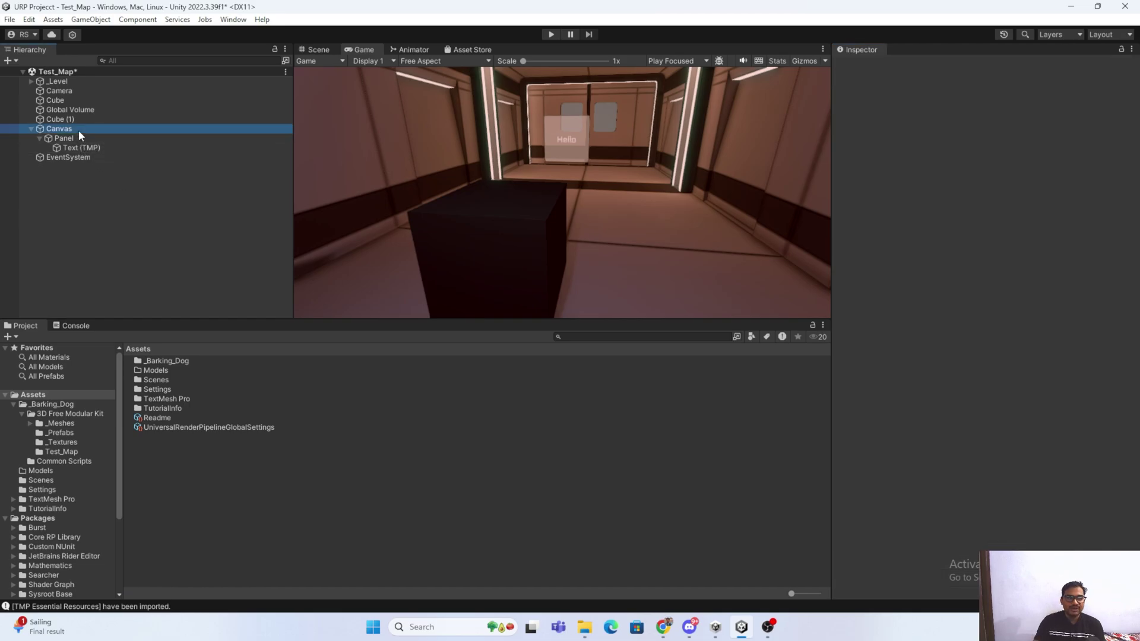
{"action": "left_click", "coordinate": [1033, 79]}
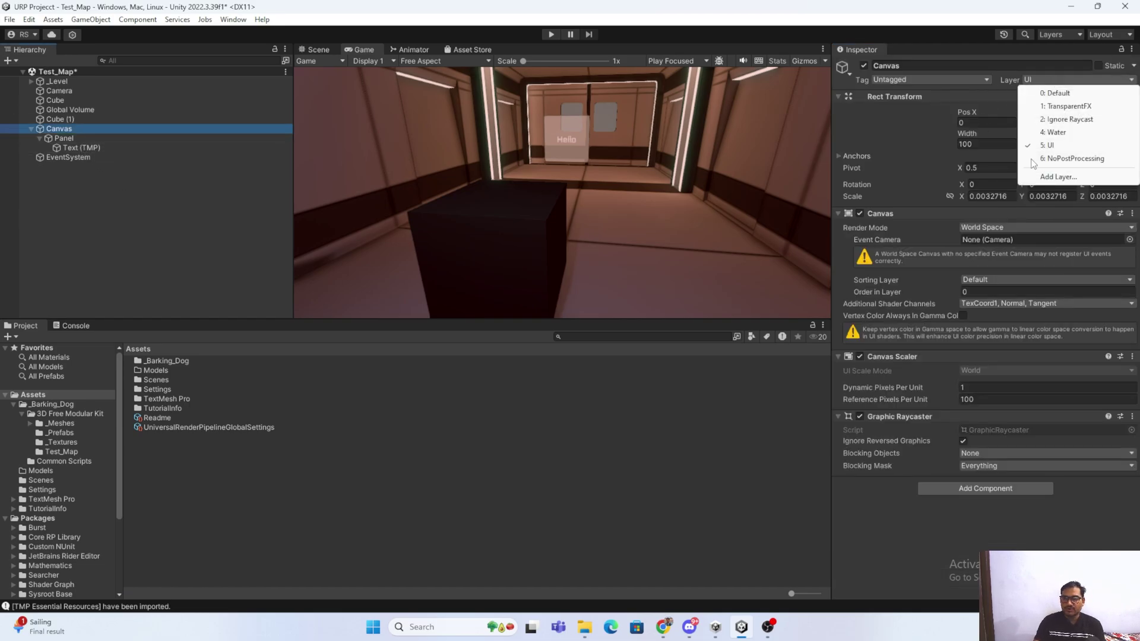
{"action": "left_click", "coordinate": [1072, 158]}
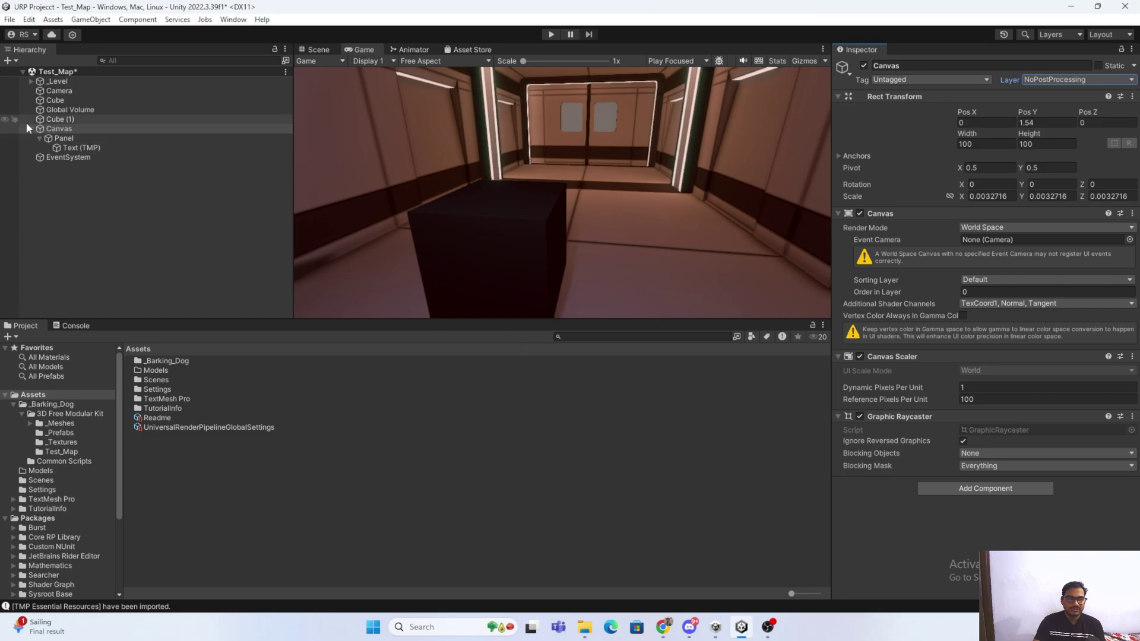
Put Cube (1) on the NoPostProcessing layer as well, then select the Cube
{"action": "left_click", "coordinate": [62, 119]}
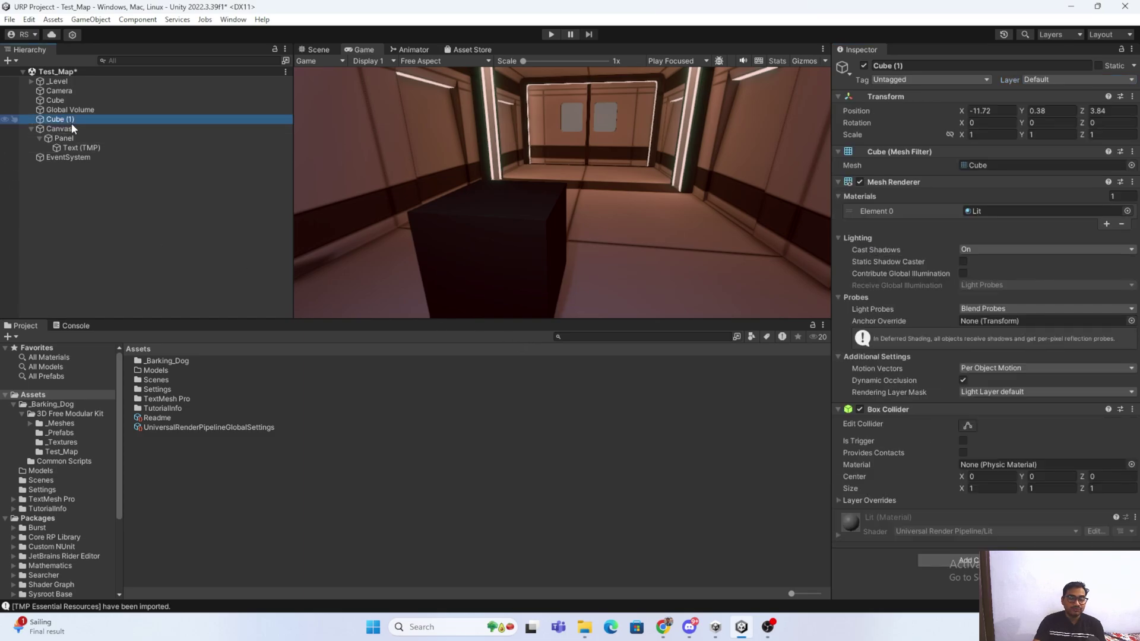
{"action": "left_click", "coordinate": [863, 66]}
{"action": "left_click", "coordinate": [864, 66]}
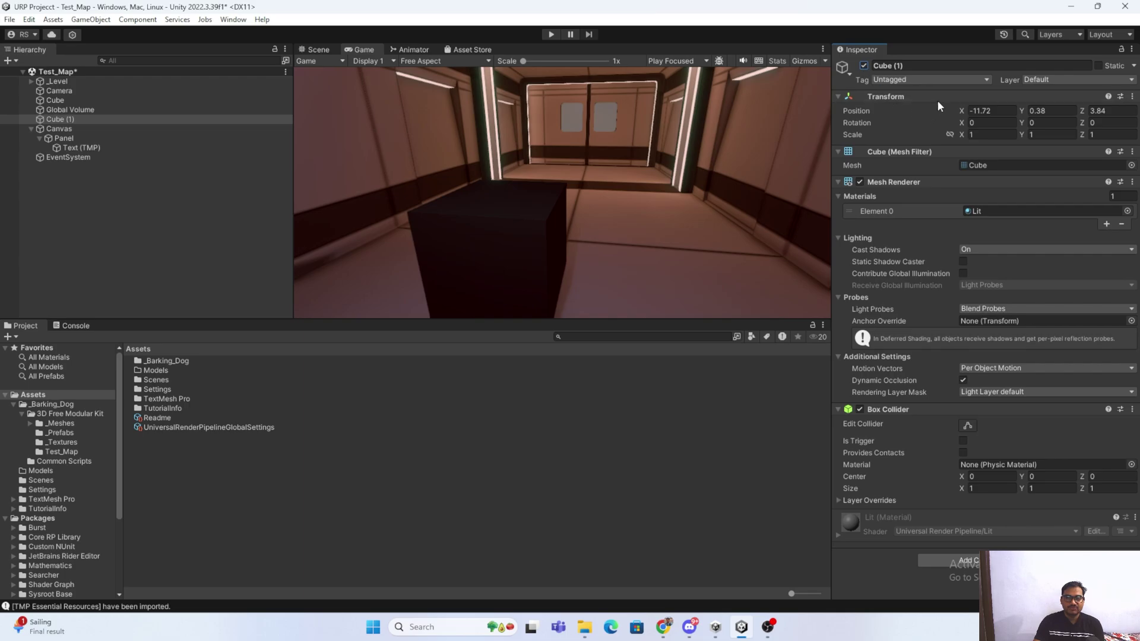
{"action": "left_click", "coordinate": [1071, 83]}
{"action": "left_click", "coordinate": [1074, 156]}
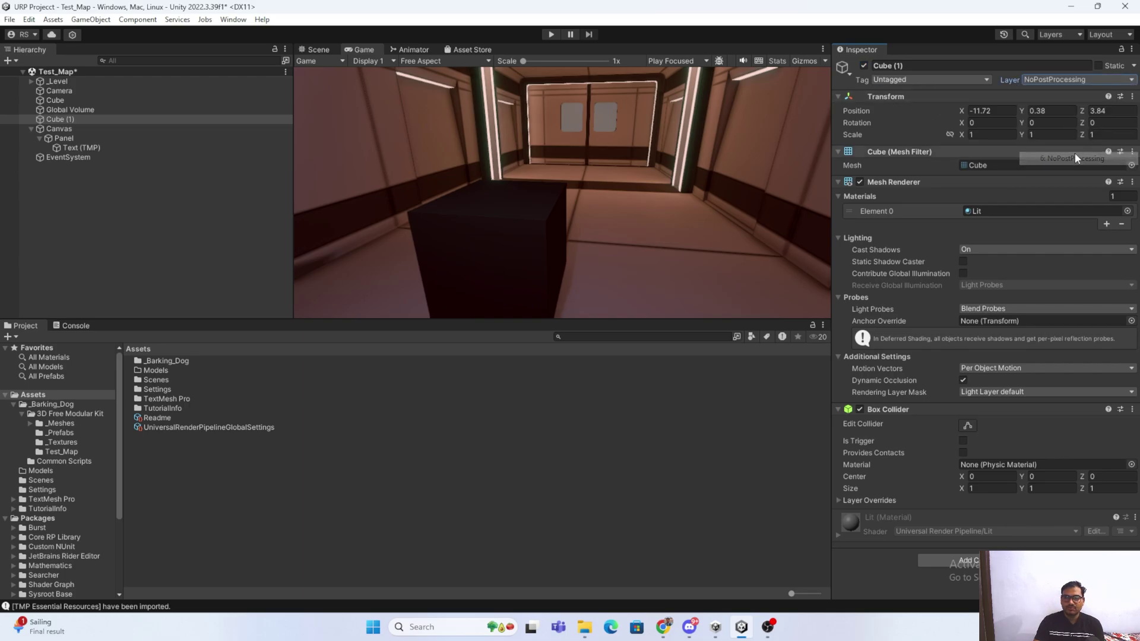
{"action": "left_click", "coordinate": [59, 101]}
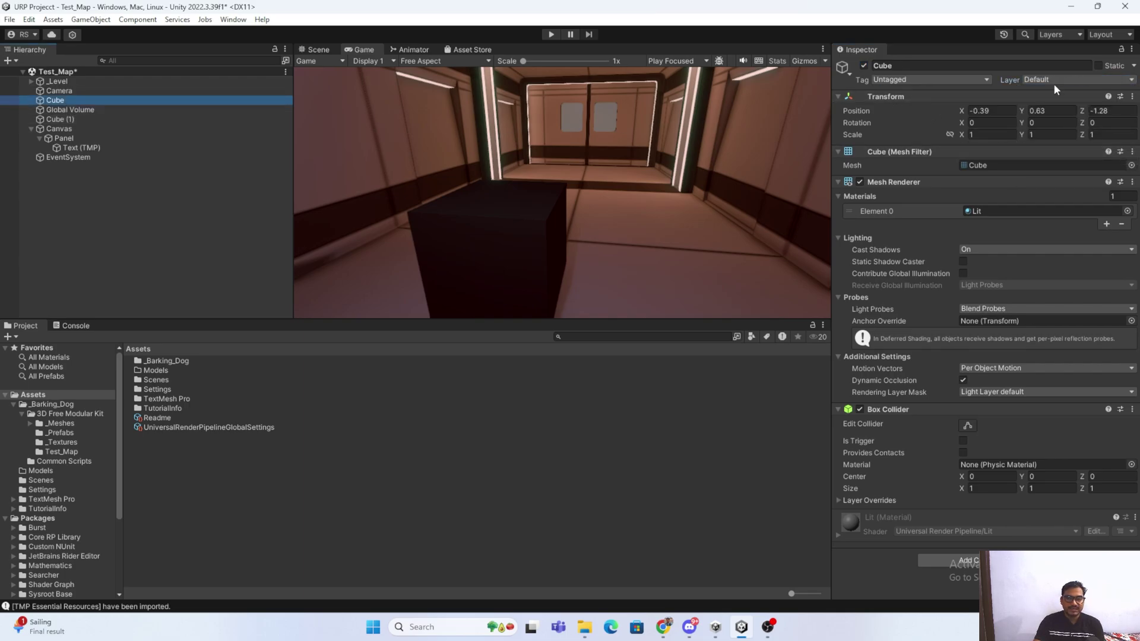
Move the Cube to the NoPostProcessing layer, checking it in the Scene view, then select the main Camera
{"action": "left_click", "coordinate": [315, 50]}
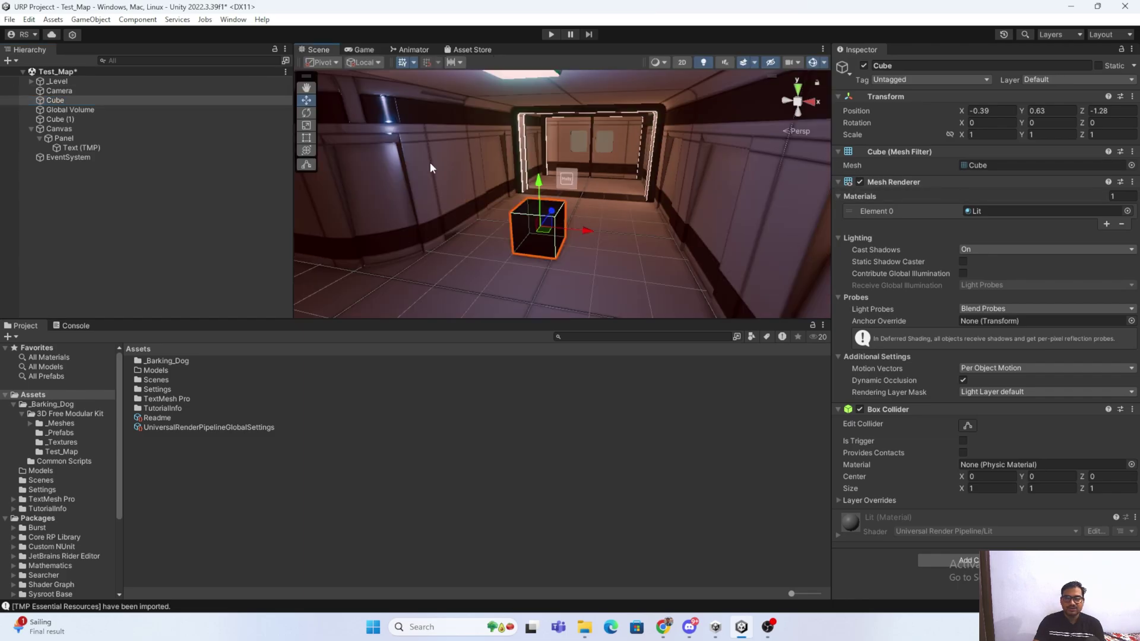
{"action": "left_click", "coordinate": [361, 49]}
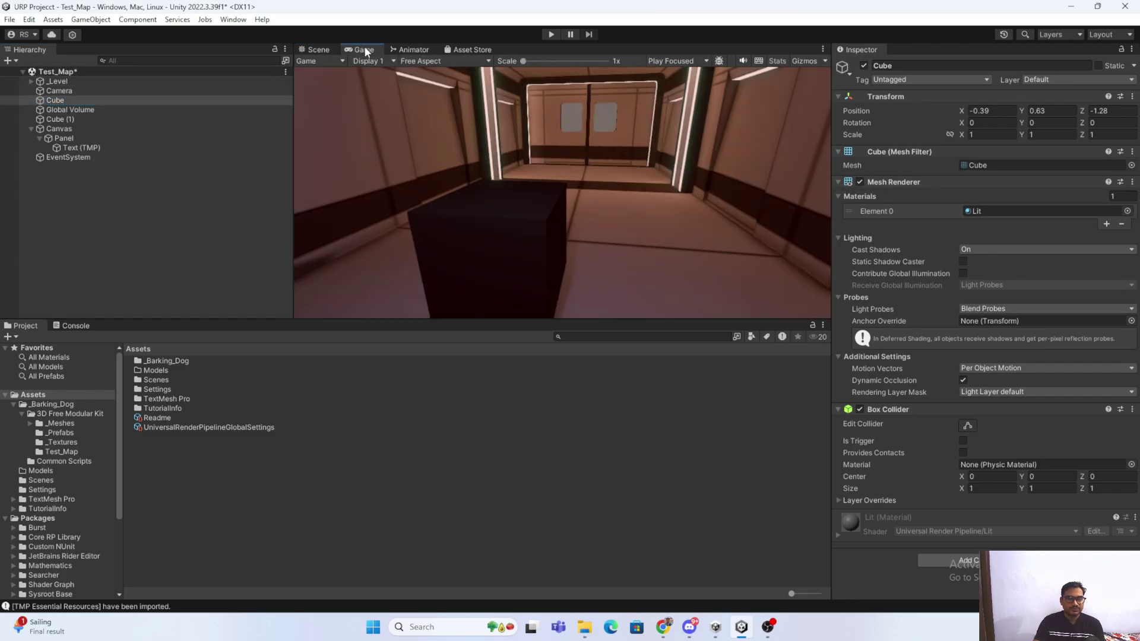
{"action": "left_click", "coordinate": [1077, 79]}
{"action": "left_click", "coordinate": [1057, 160]}
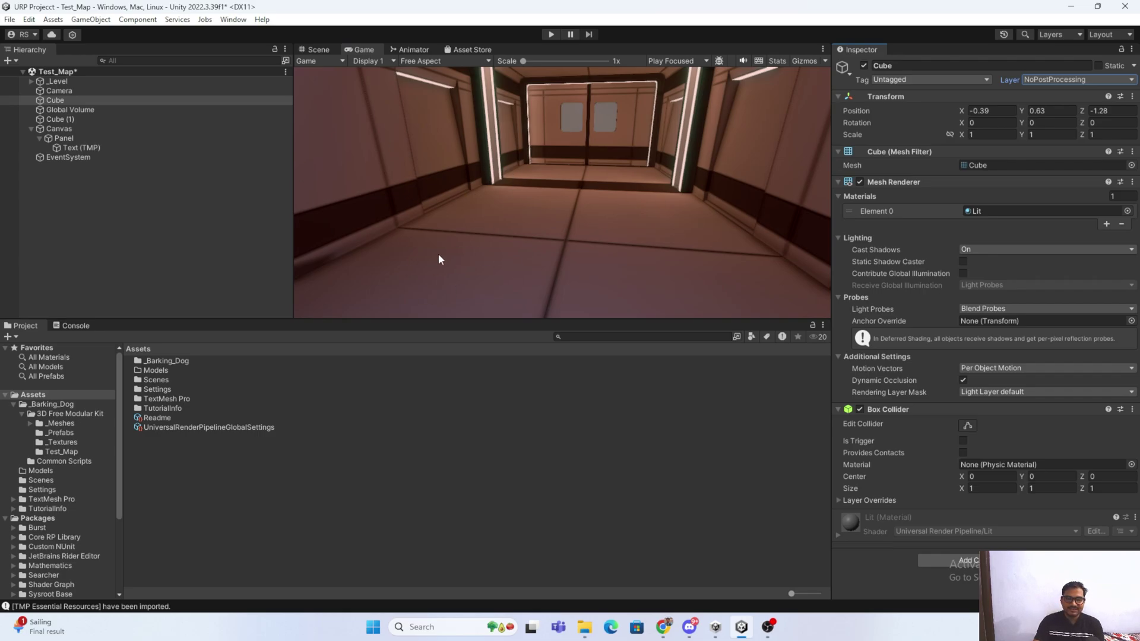
{"action": "left_click", "coordinate": [312, 47]}
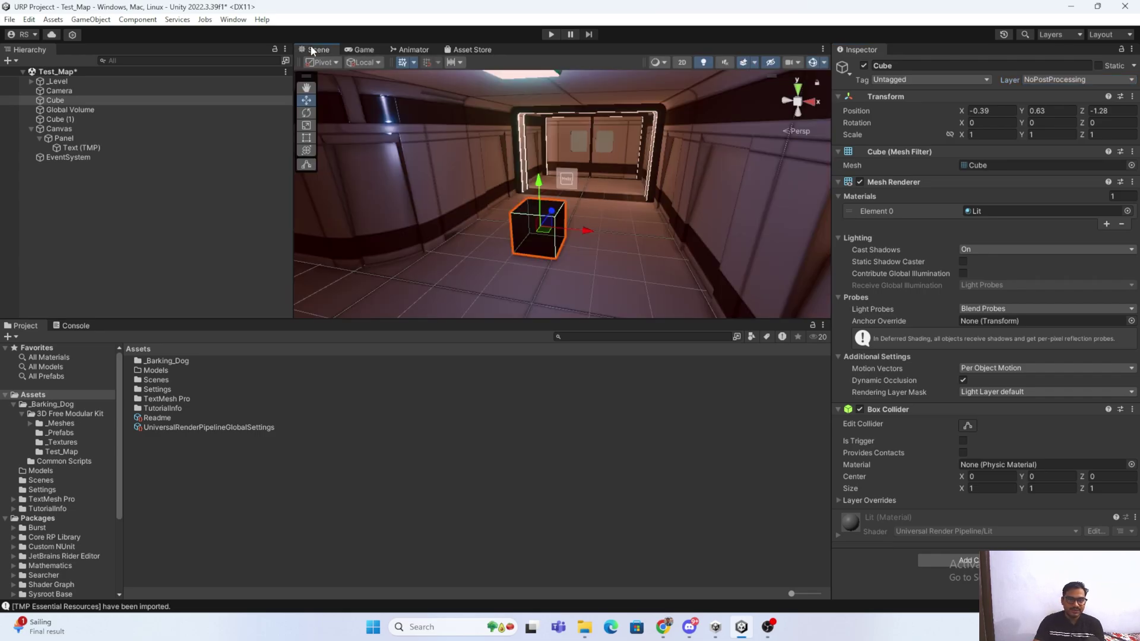
{"action": "left_click", "coordinate": [358, 52]}
{"action": "left_click", "coordinate": [76, 92]}
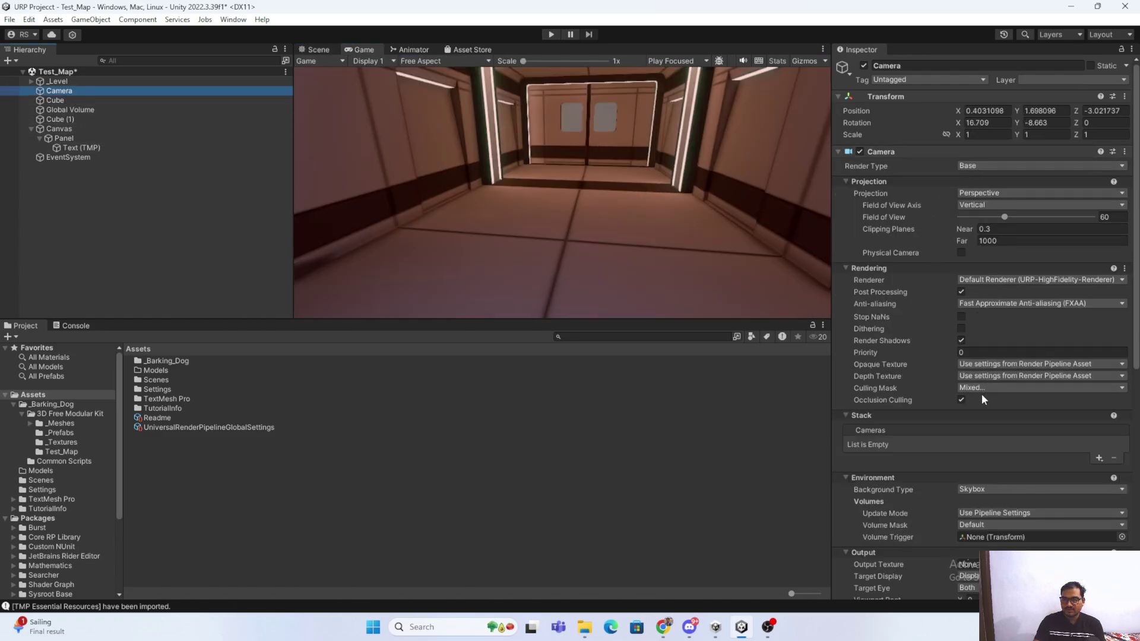
{"action": "left_click", "coordinate": [971, 389]}
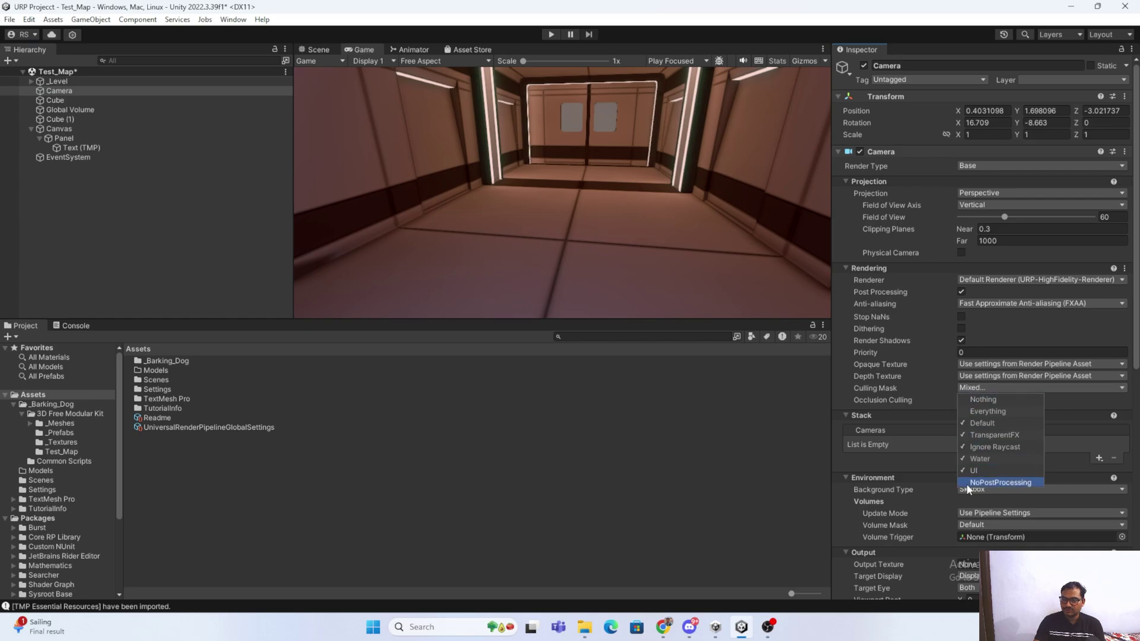
{"action": "left_click", "coordinate": [997, 481]}
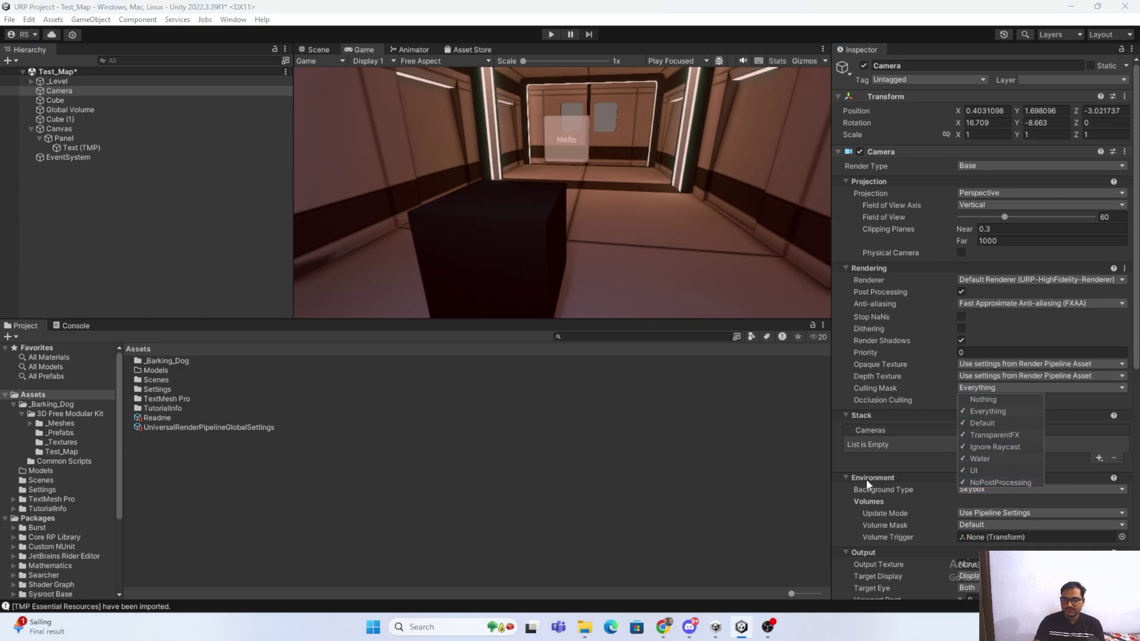
{"action": "left_click", "coordinate": [998, 482]}
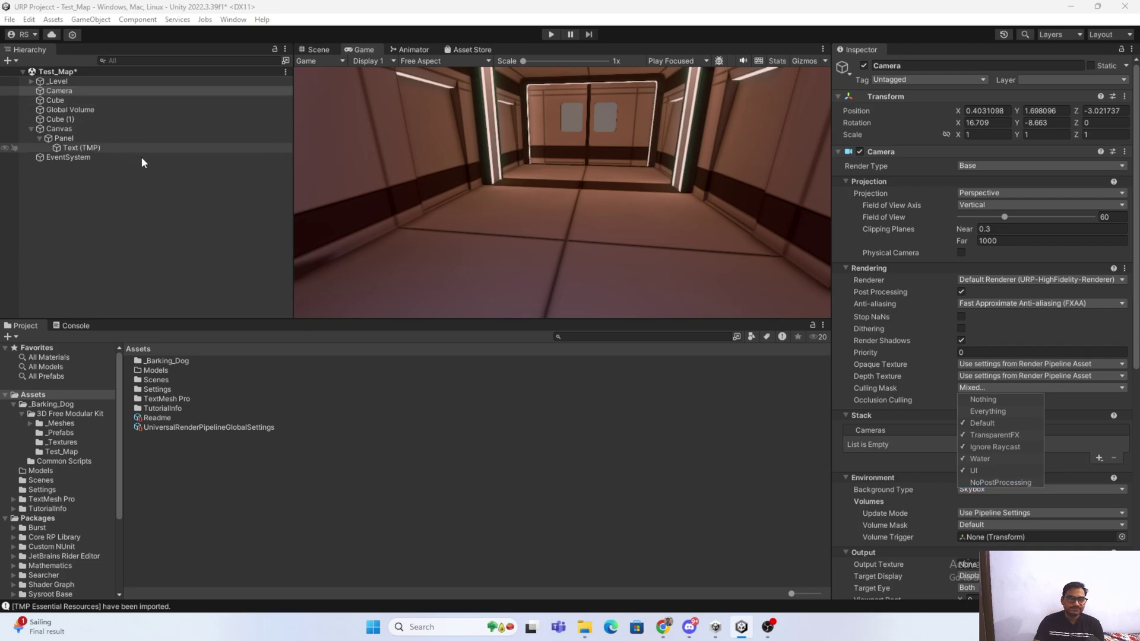
{"action": "key", "text": "ctrl+s"}
{"action": "left_click", "coordinate": [58, 92]}
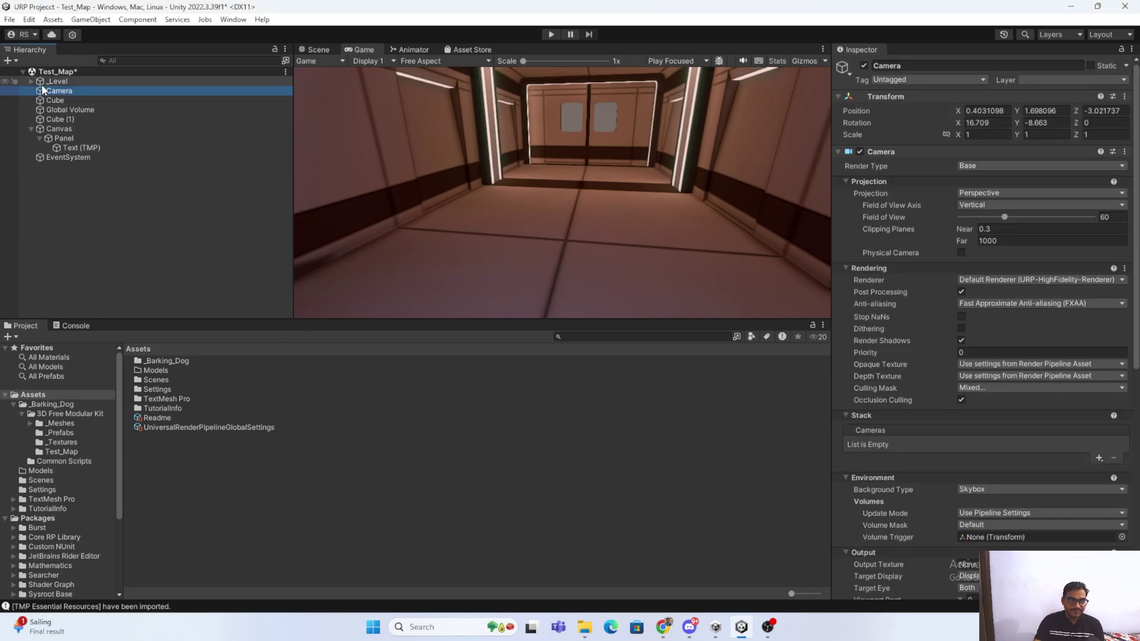
Add a child Camera under the main Camera and disable both cameras
{"action": "right_click", "coordinate": [59, 92]}
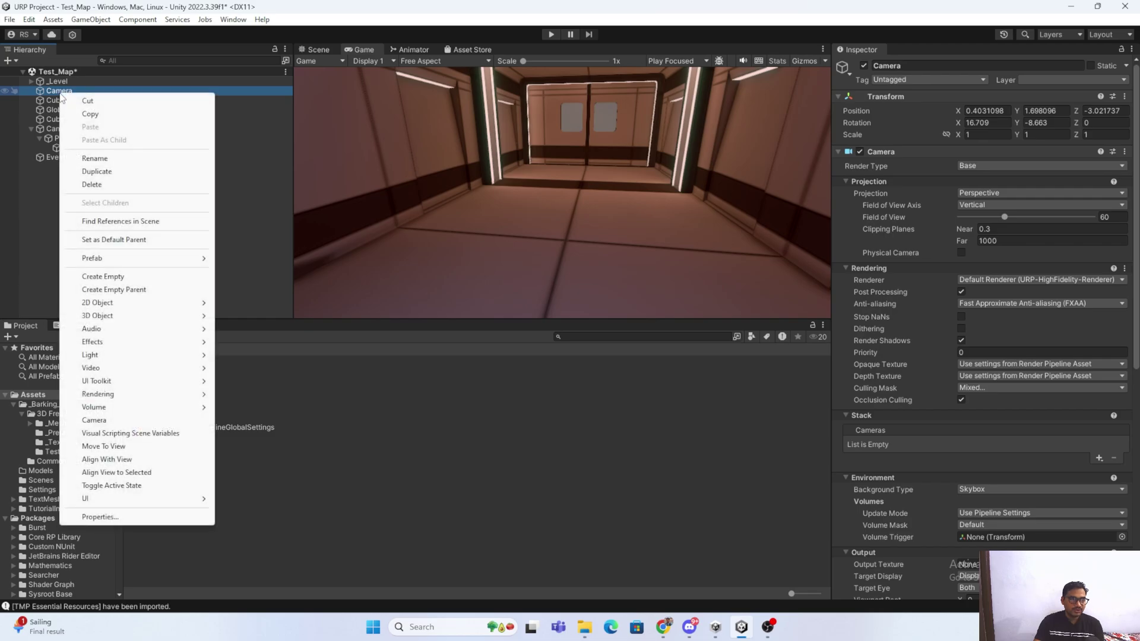
{"action": "left_click", "coordinate": [102, 422]}
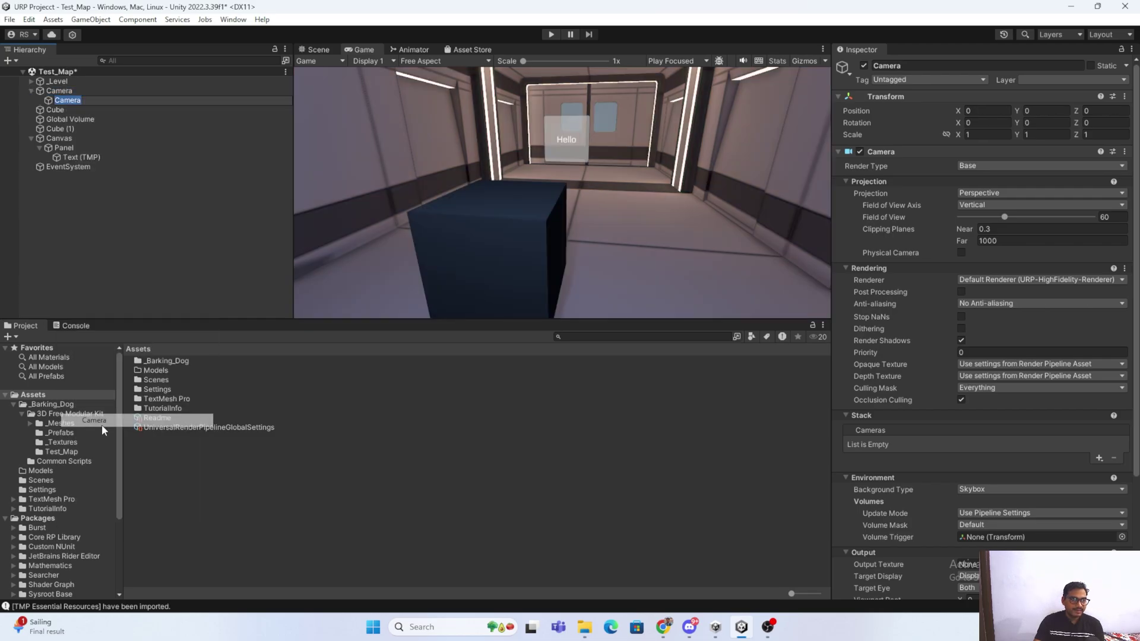
{"action": "left_click", "coordinate": [130, 225]}
{"action": "left_click", "coordinate": [103, 100]}
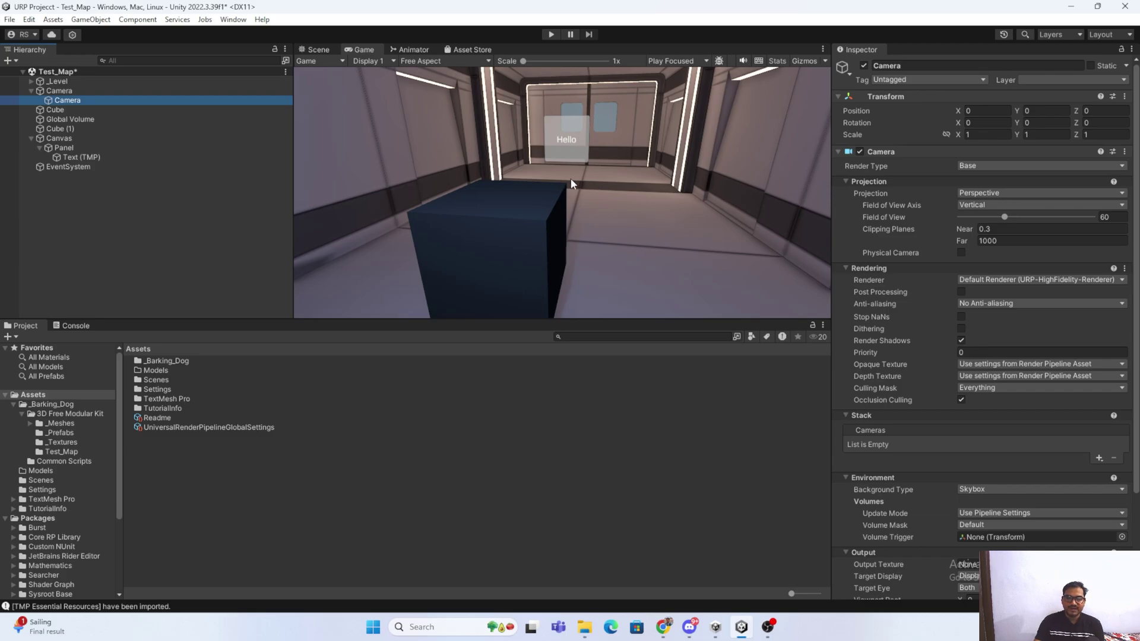
{"action": "left_click", "coordinate": [864, 65]}
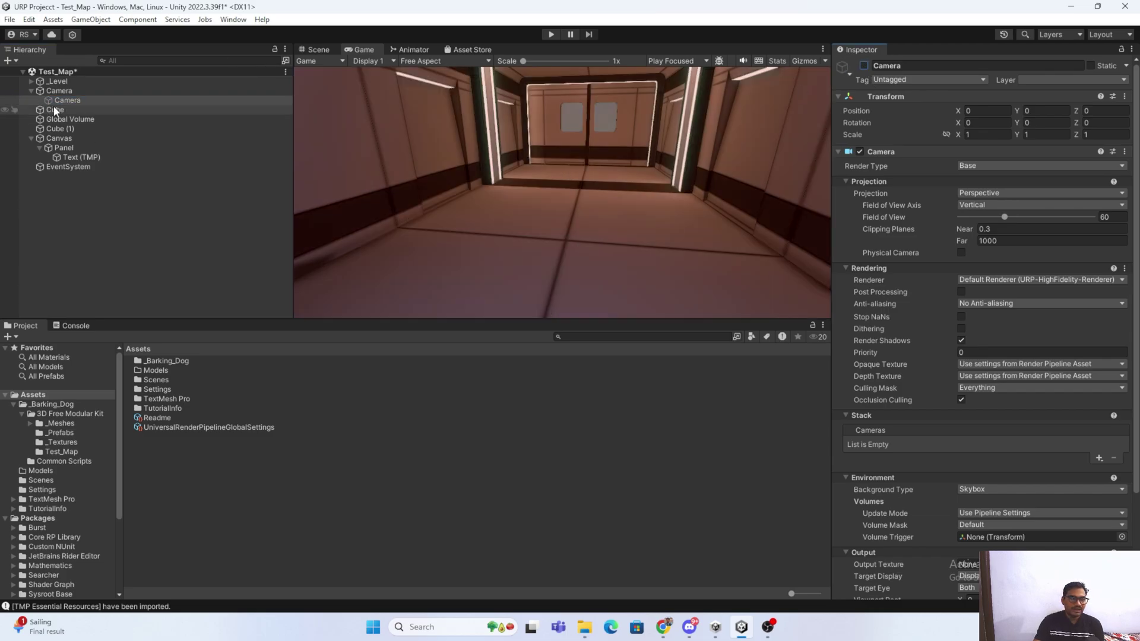
{"action": "left_click", "coordinate": [66, 91]}
{"action": "left_click", "coordinate": [864, 66]}
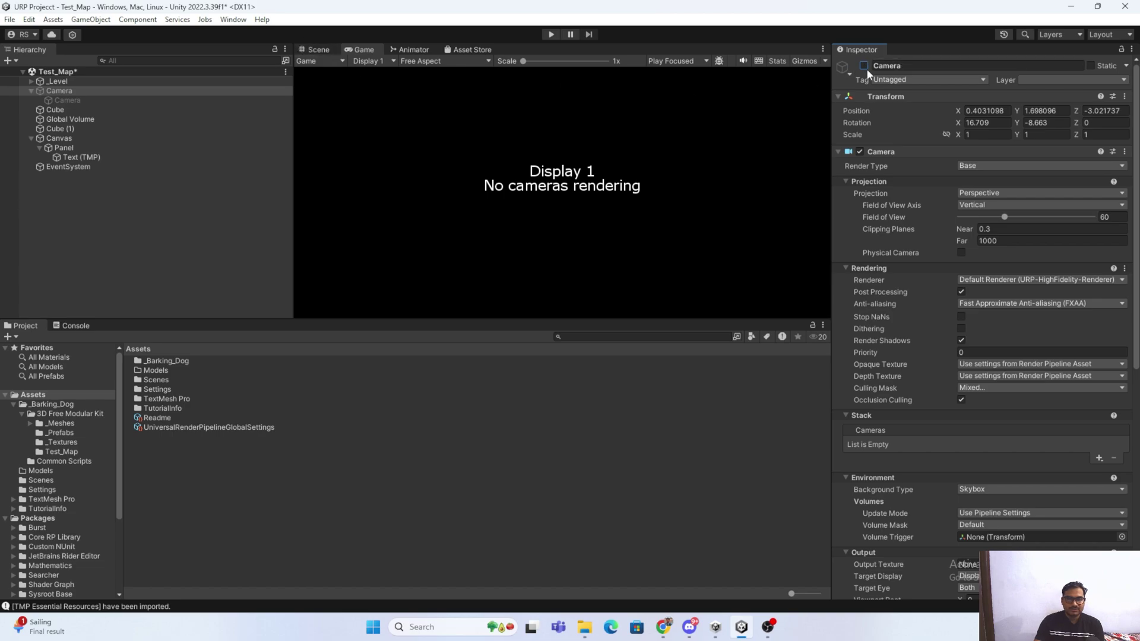
Re-enable the main Camera and toggle the Global Volume off and on to compare bloom
{"action": "left_click", "coordinate": [863, 66]}
{"action": "left_click", "coordinate": [66, 119]}
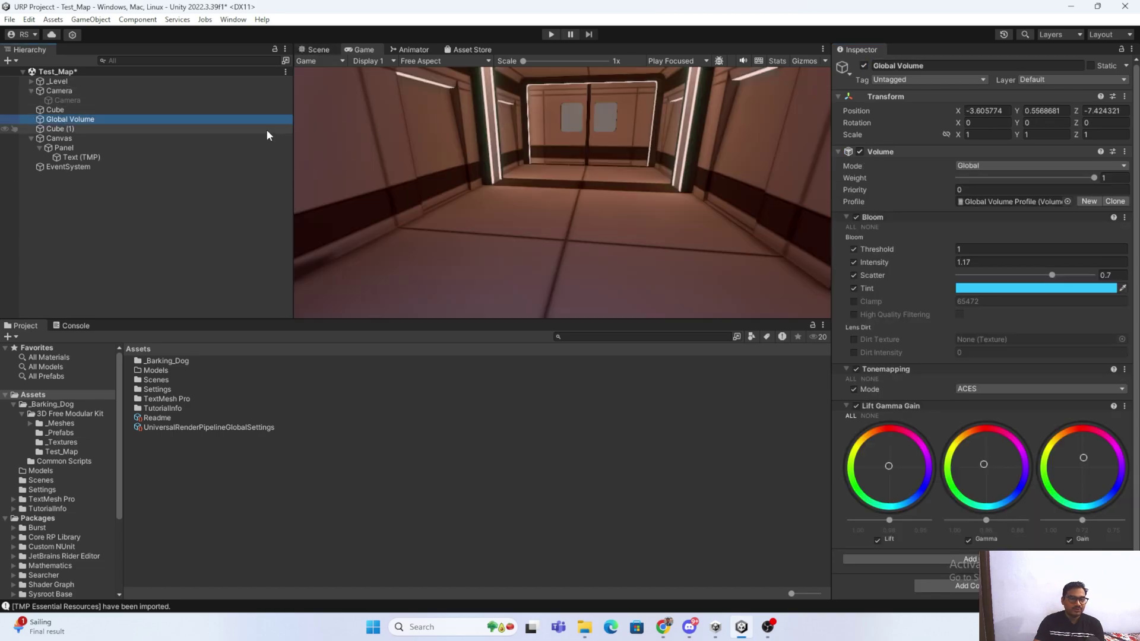
{"action": "left_click", "coordinate": [864, 66]}
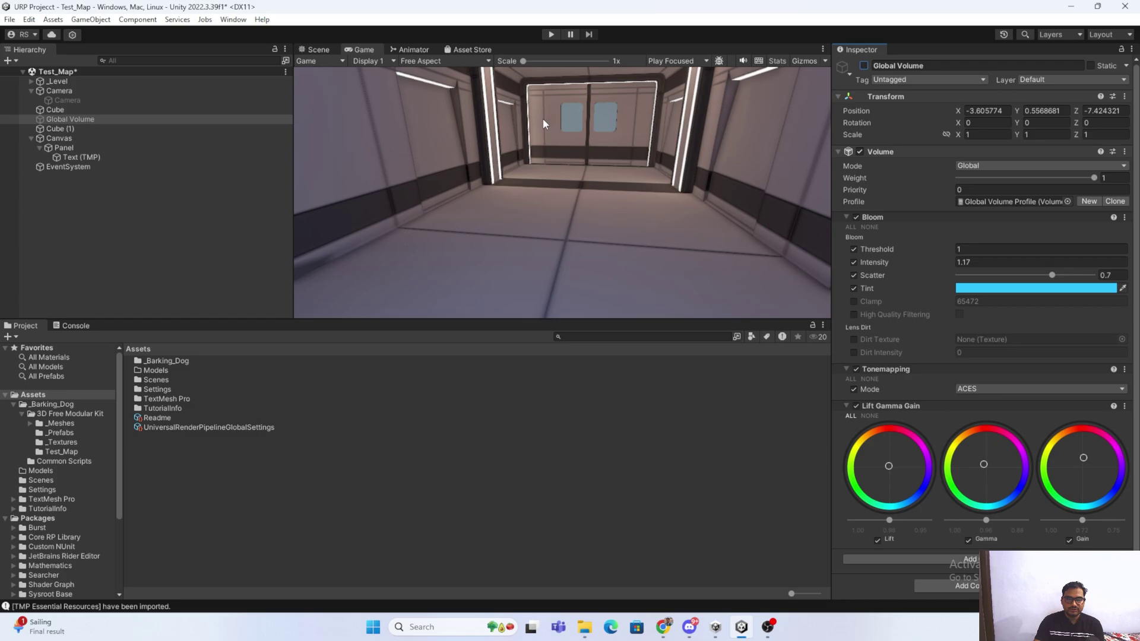
{"action": "left_click", "coordinate": [864, 66]}
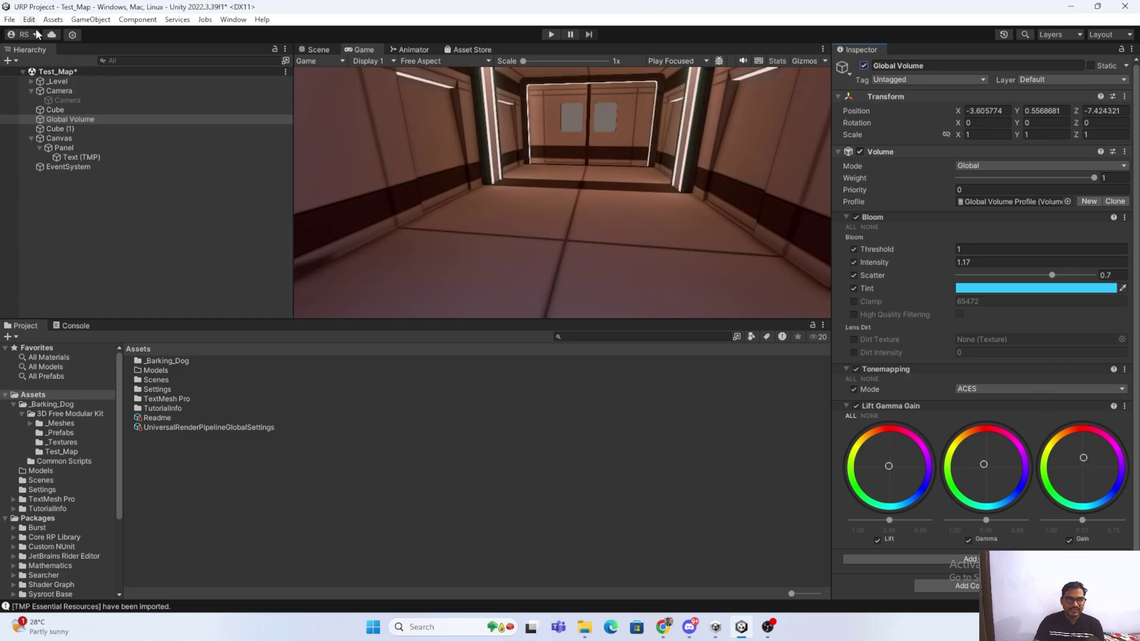
Enable the child Camera so the cube and Hello panel show, comparing against the bloom settings
{"action": "left_click", "coordinate": [66, 100]}
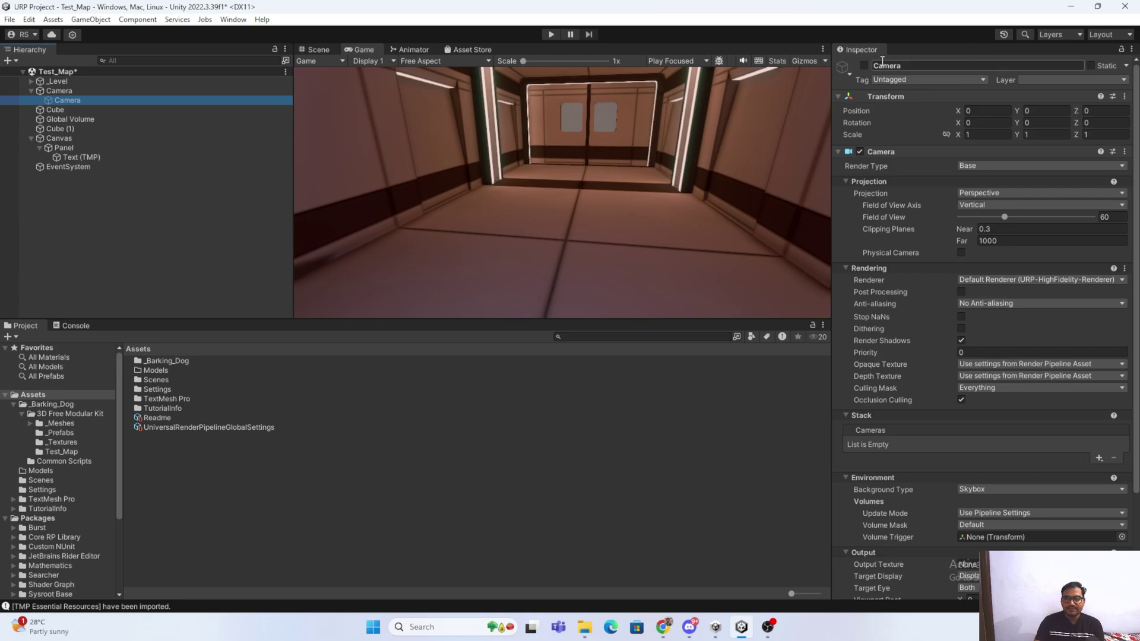
{"action": "left_click", "coordinate": [864, 66]}
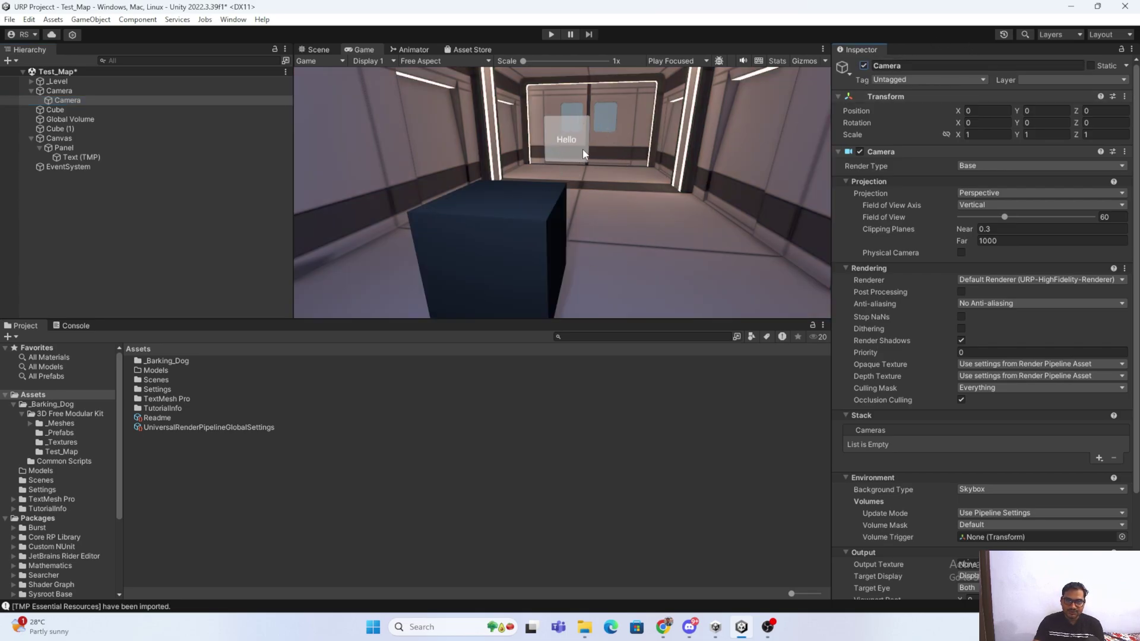
{"action": "left_click", "coordinate": [864, 66]}
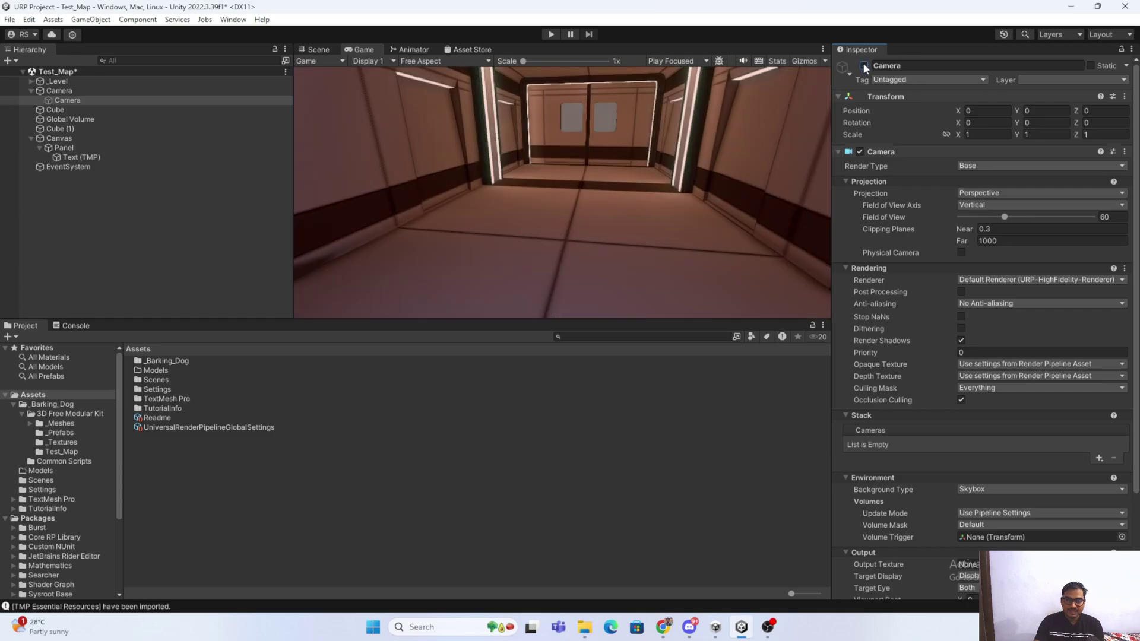
{"action": "left_click", "coordinate": [864, 65]}
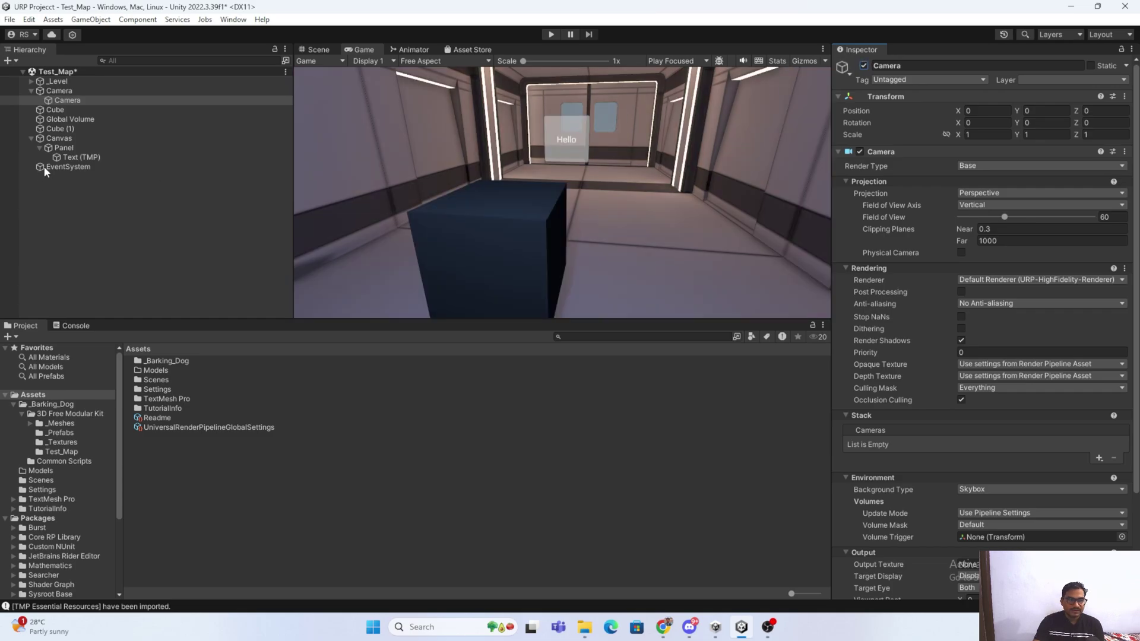
{"action": "left_click", "coordinate": [70, 120]}
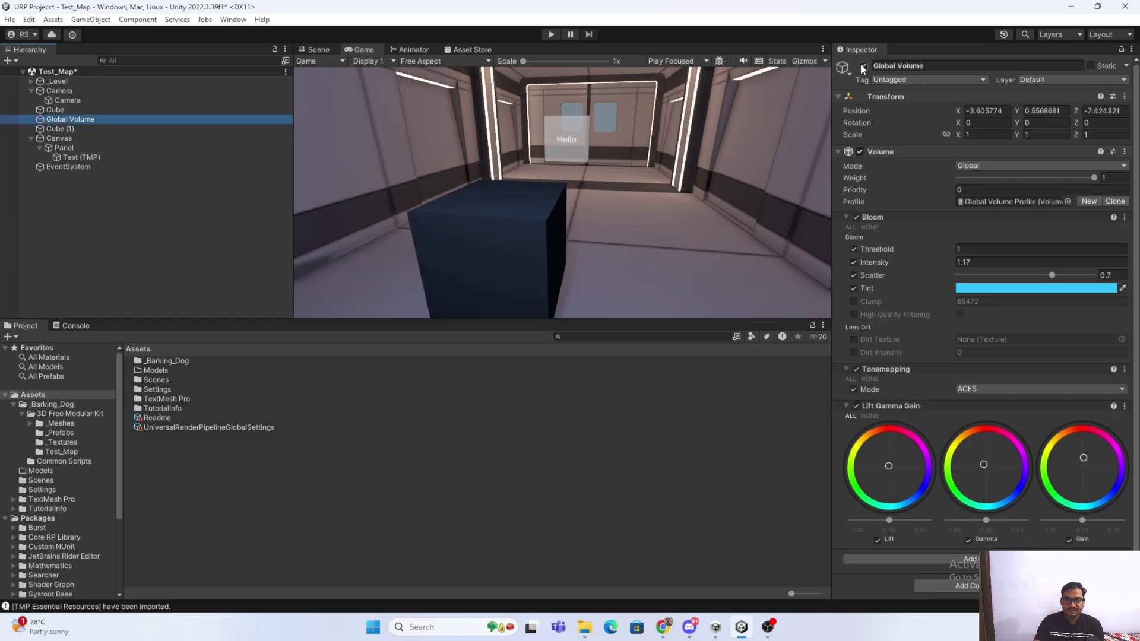
{"action": "left_click", "coordinate": [108, 100]}
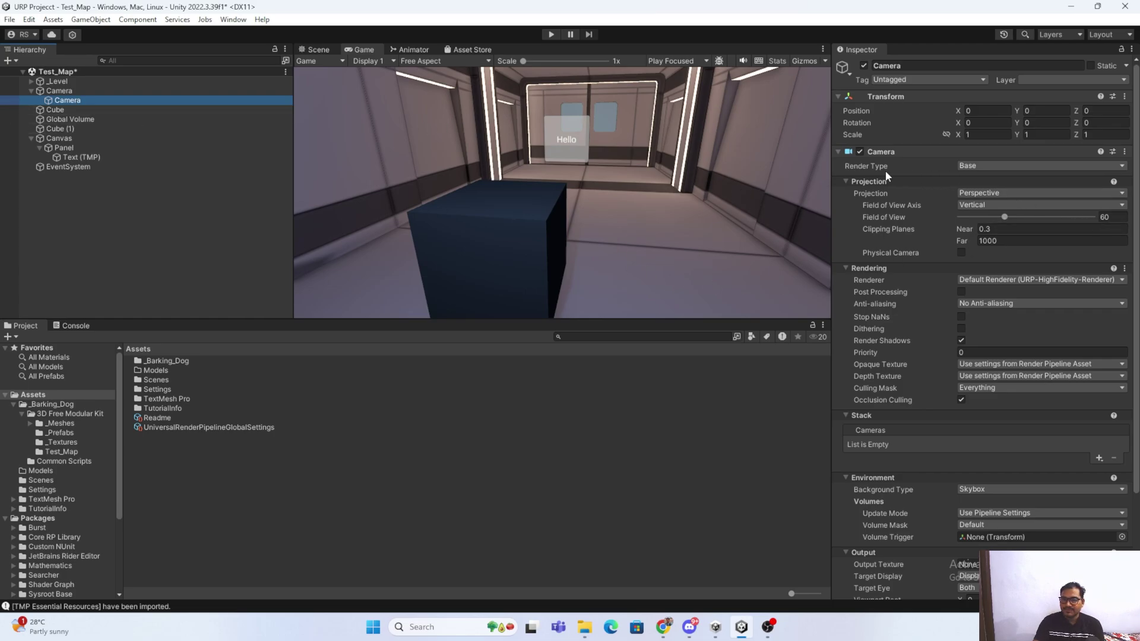
Make the child Camera an Overlay camera culling only NoPostProcessing, then save the scene
{"action": "left_click", "coordinate": [970, 168]}
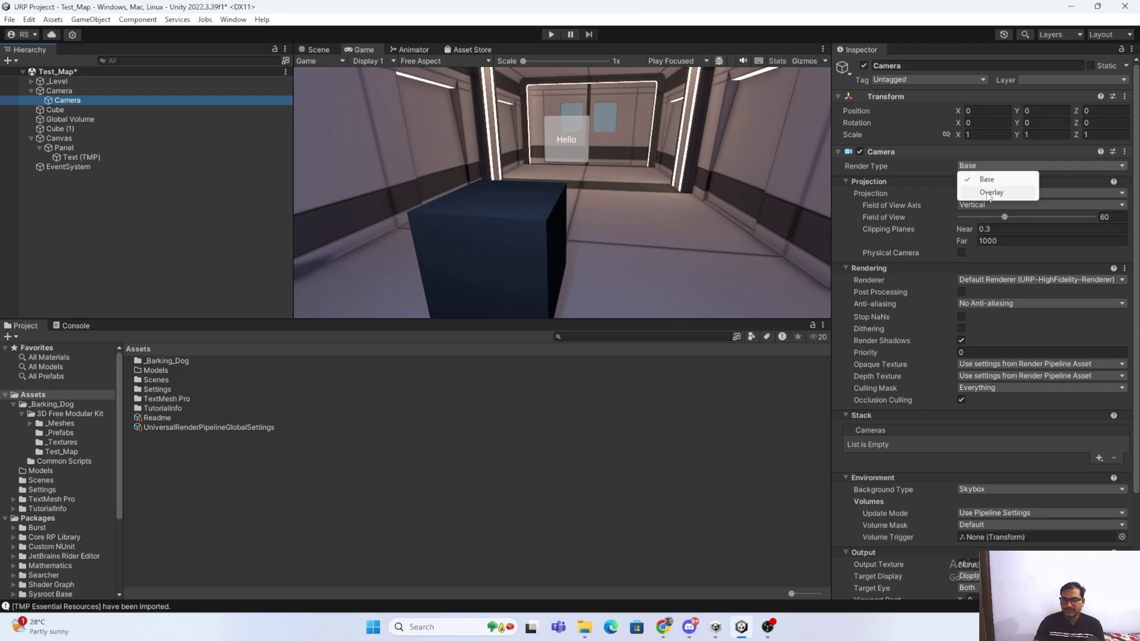
{"action": "left_click", "coordinate": [990, 192]}
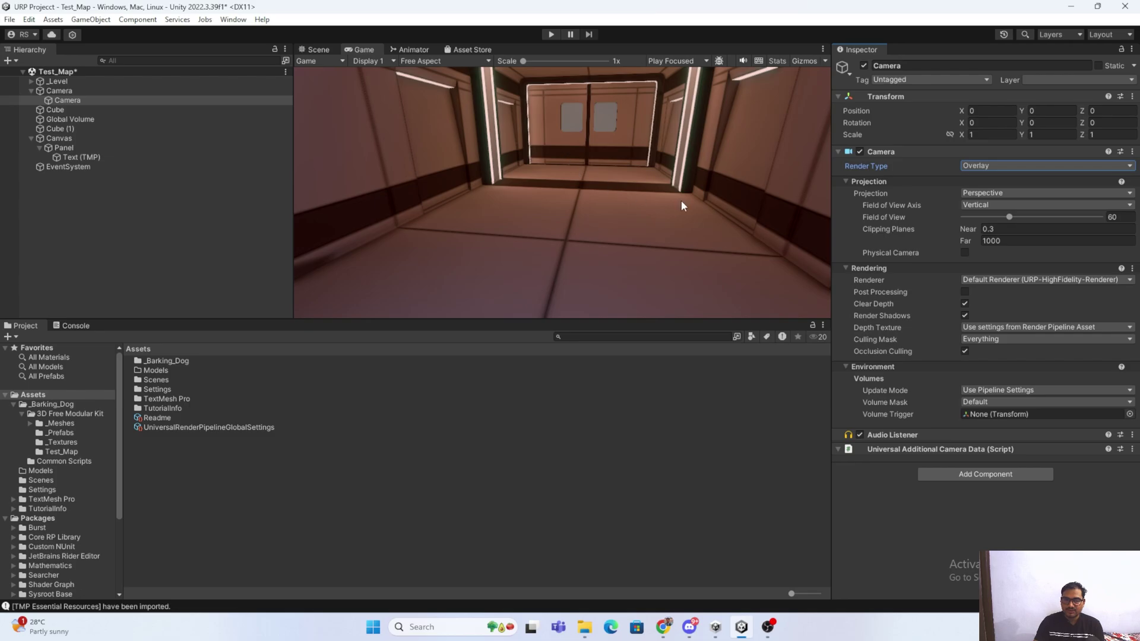
{"action": "left_click", "coordinate": [977, 339]}
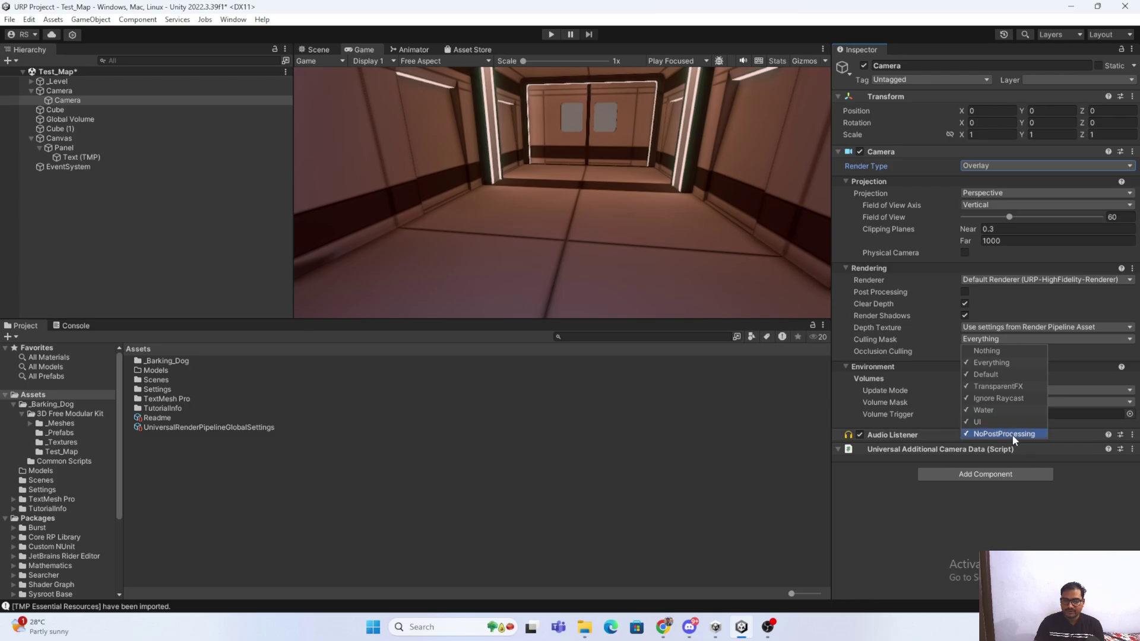
{"action": "left_click", "coordinate": [979, 422]}
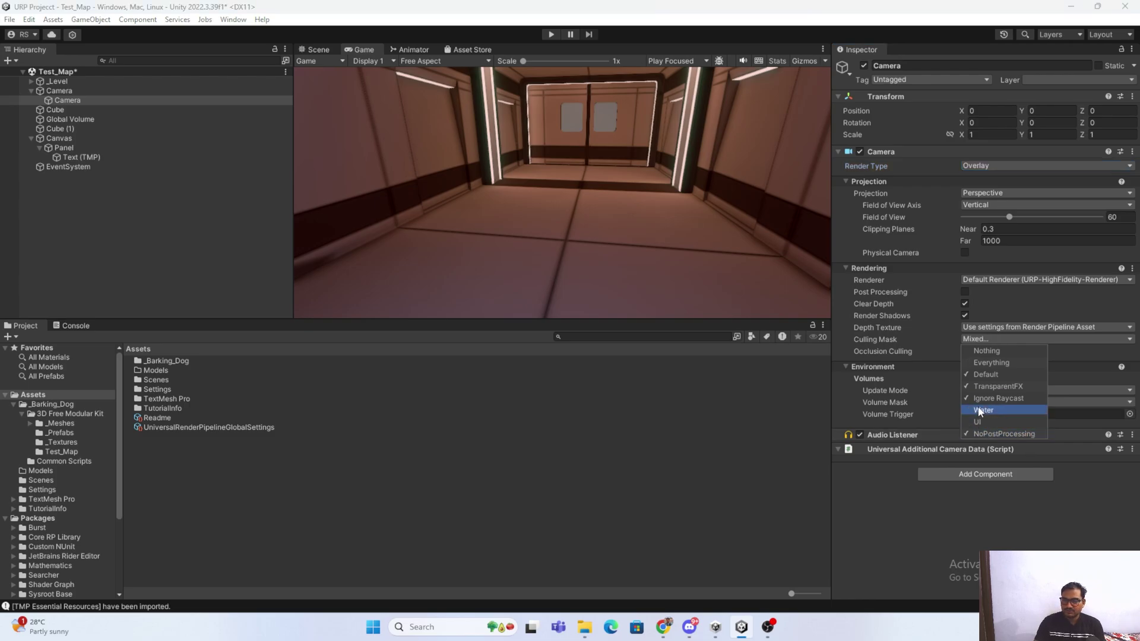
{"action": "left_click", "coordinate": [980, 410]}
{"action": "left_click", "coordinate": [973, 398]}
{"action": "left_click", "coordinate": [971, 387]}
{"action": "left_click", "coordinate": [974, 375]}
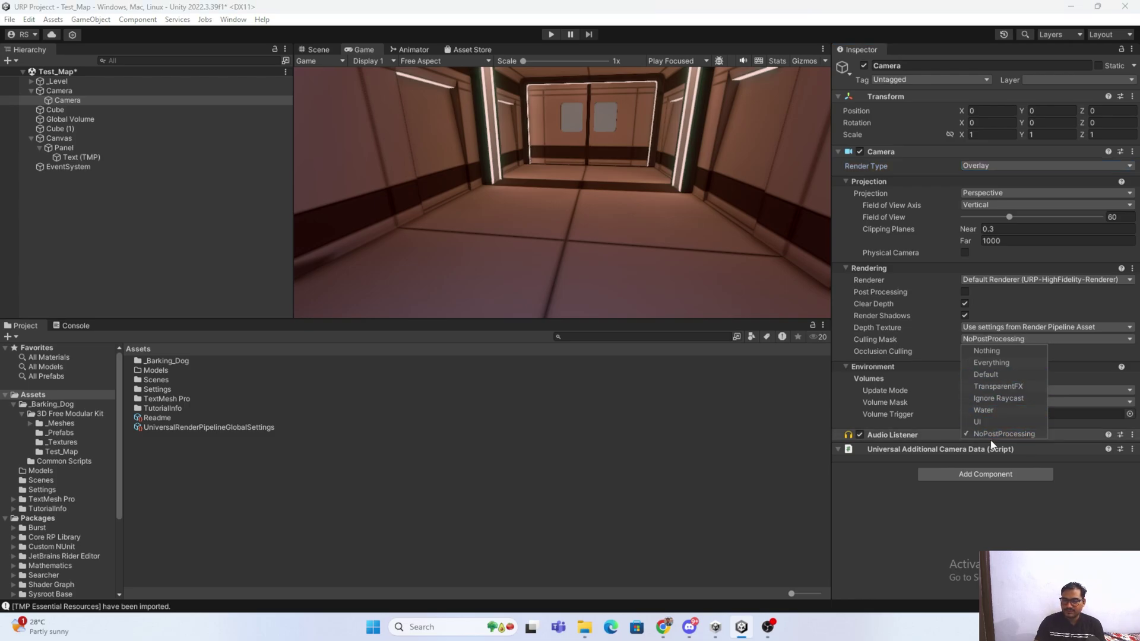
{"action": "left_click", "coordinate": [946, 511]}
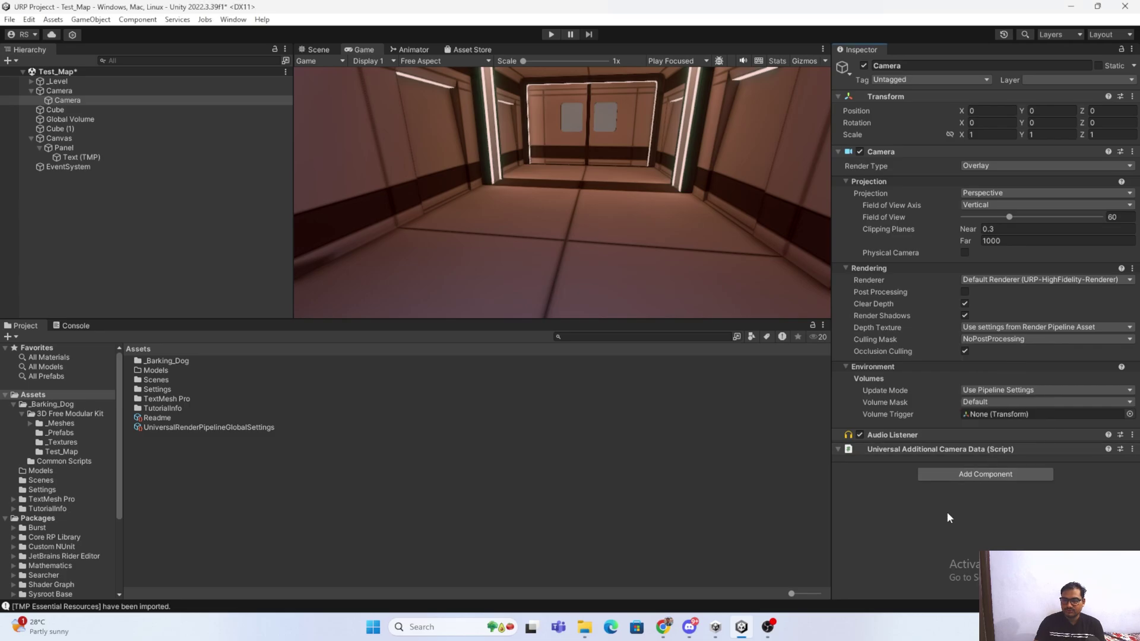
{"action": "key", "text": "ctrl+s"}
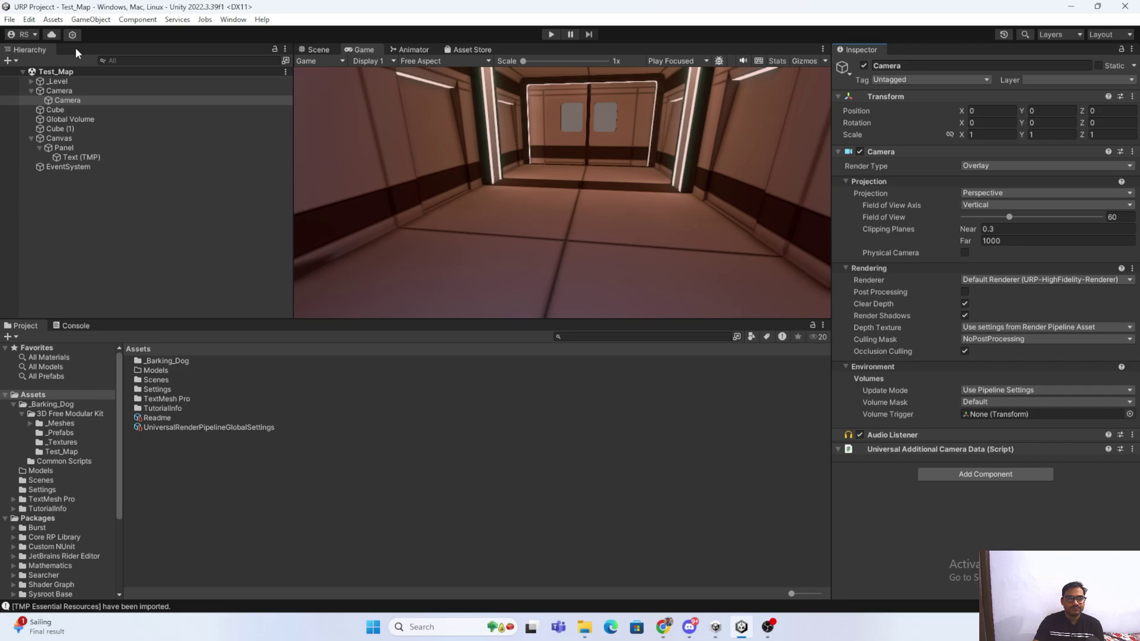
Add the child Overlay Camera to the parent Camera's Stack list
{"action": "left_click", "coordinate": [58, 90]}
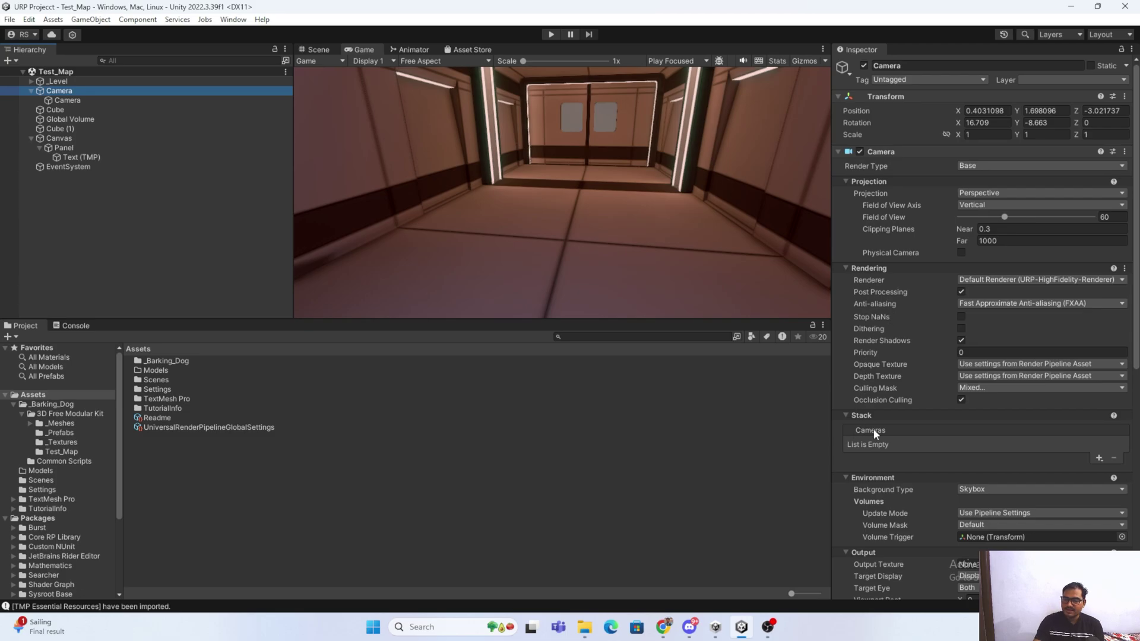
{"action": "left_click", "coordinate": [67, 100]}
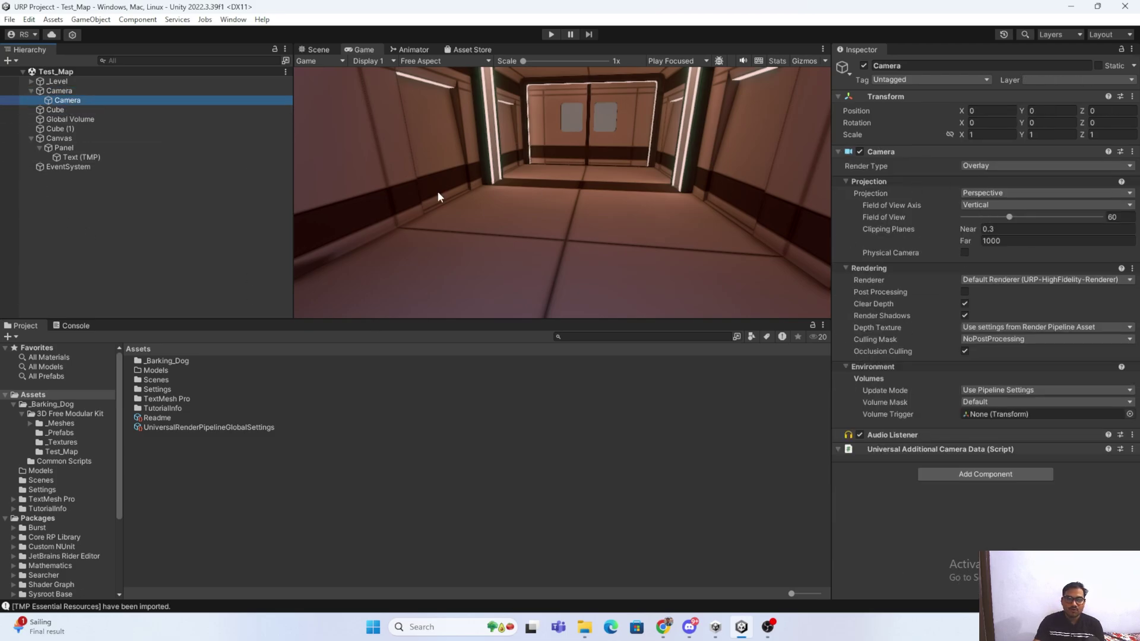
{"action": "left_click", "coordinate": [62, 91]}
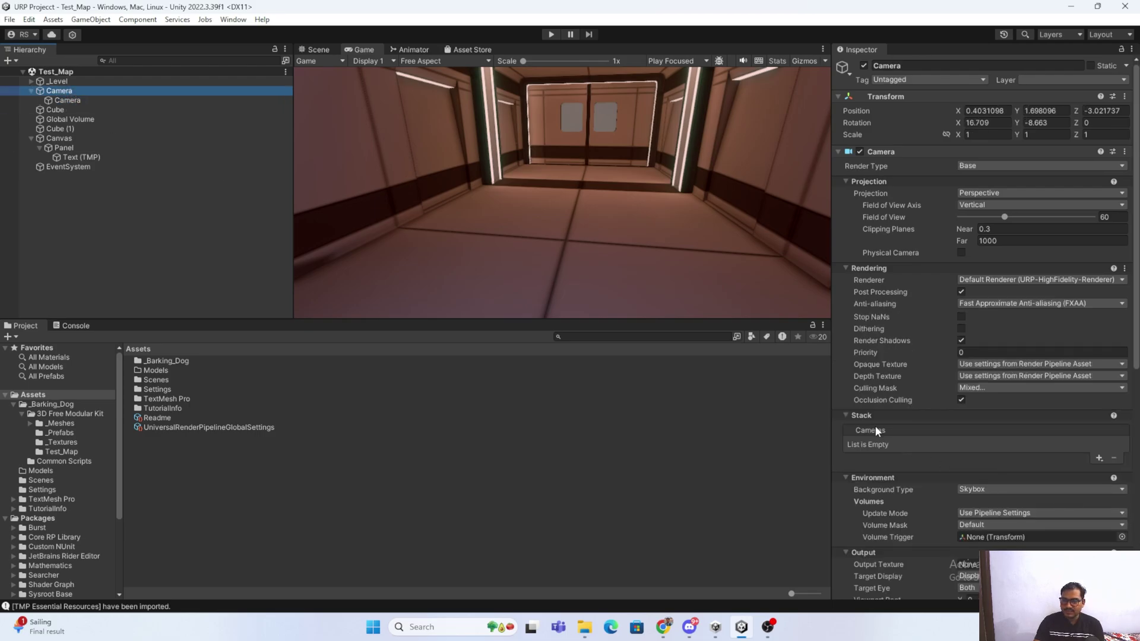
{"action": "left_click", "coordinate": [1099, 457]}
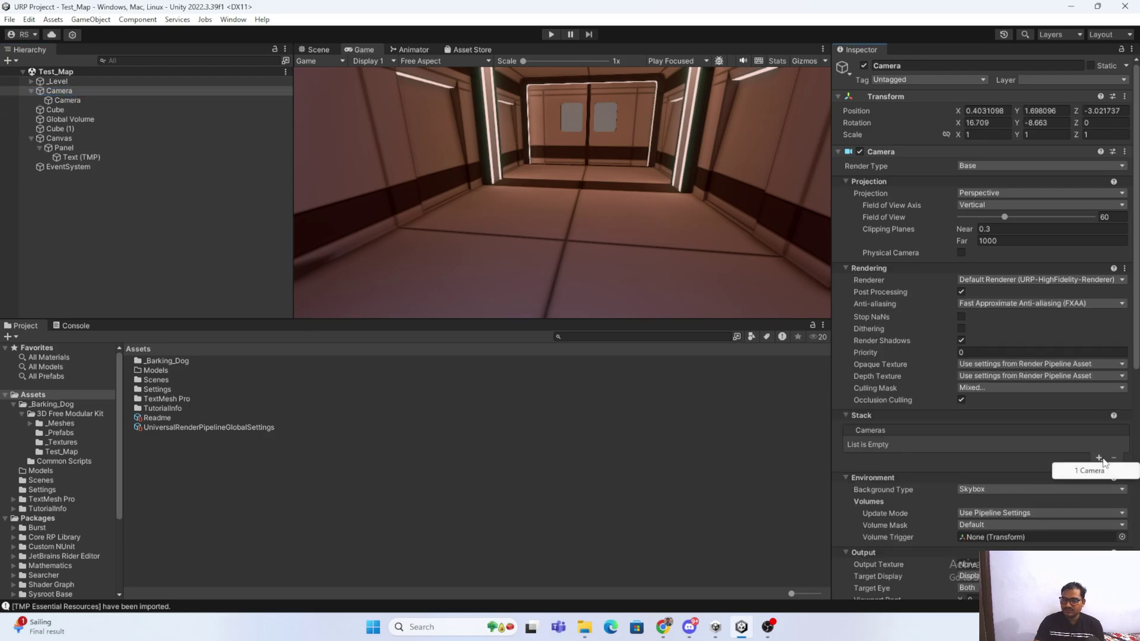
{"action": "left_click", "coordinate": [1085, 471]}
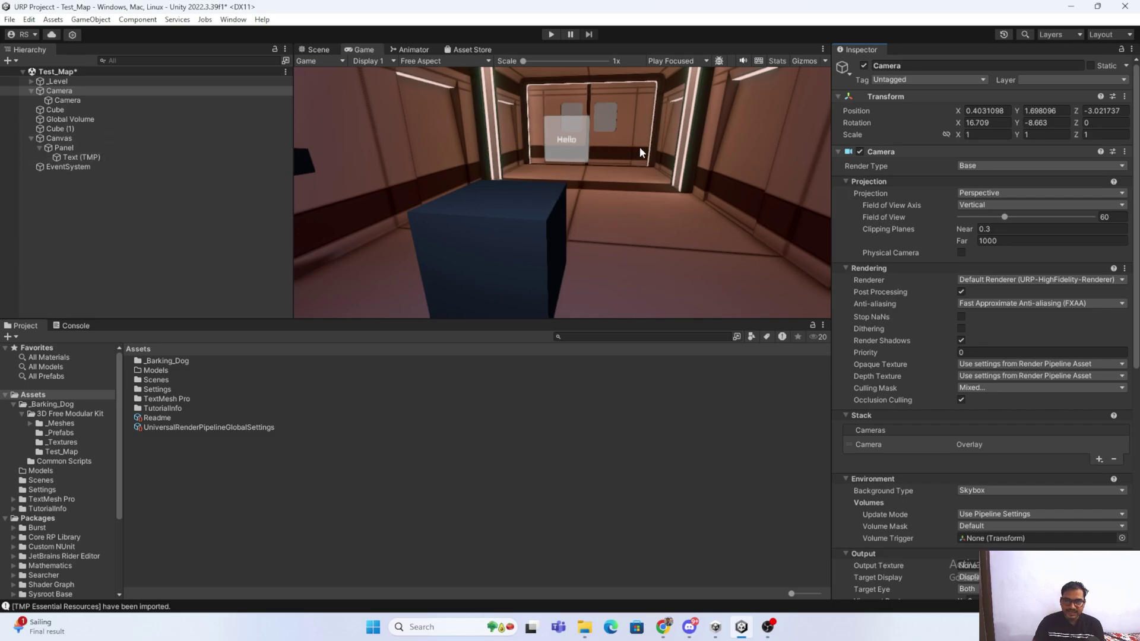
Confirm the parent Camera's Culling Mask still excludes NoPostProcessing, then save the Test_Map scene
{"action": "left_click", "coordinate": [67, 99]}
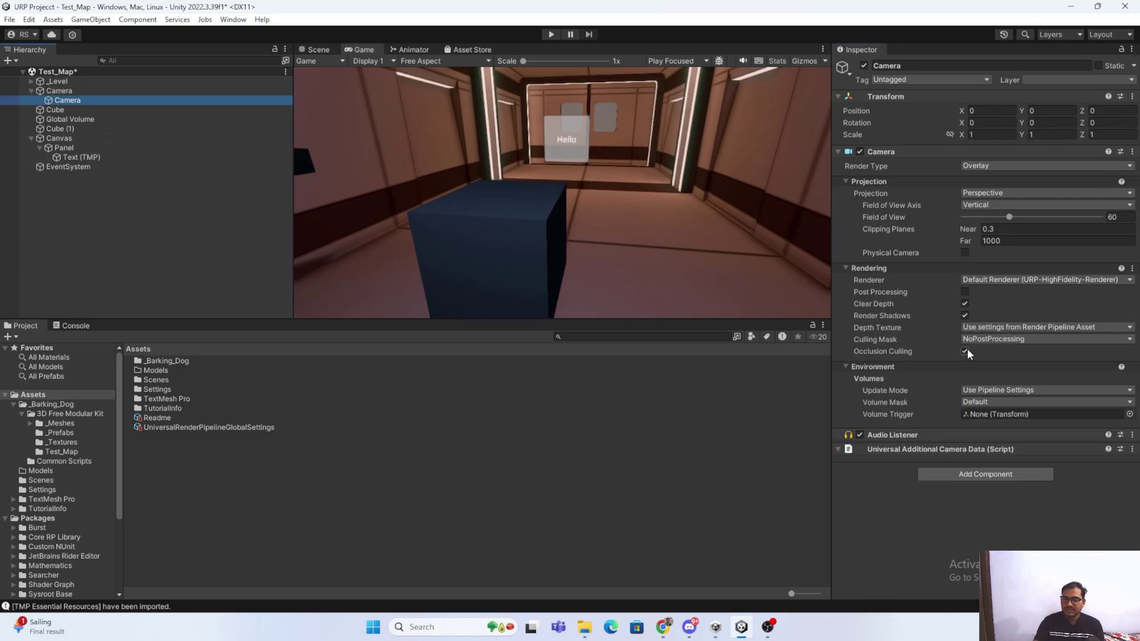
{"action": "left_click", "coordinate": [497, 194]}
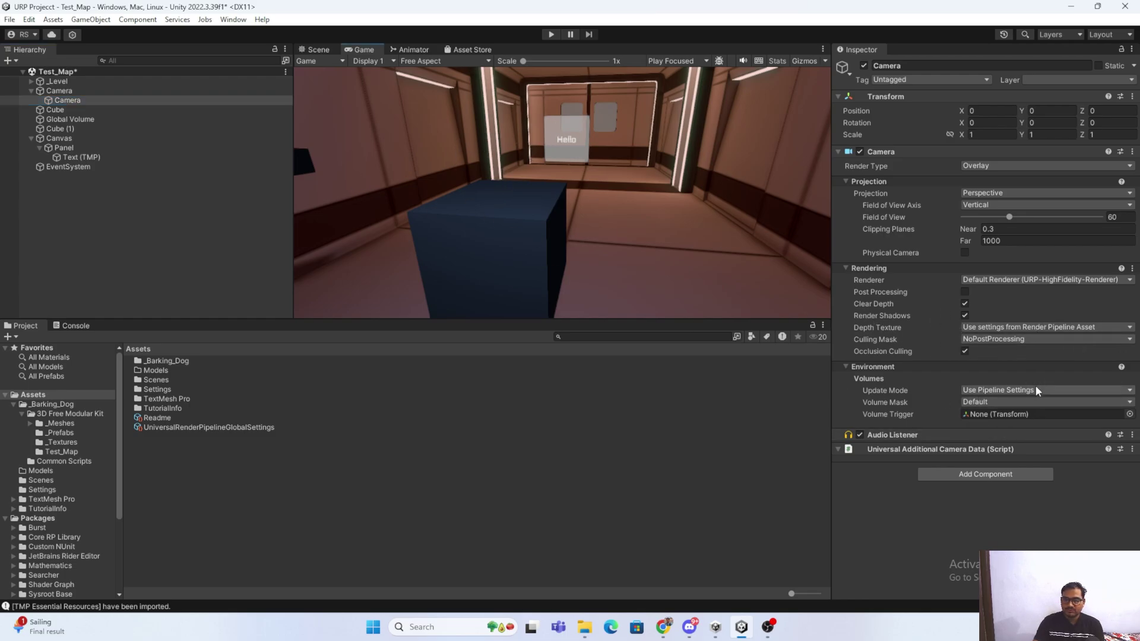
{"action": "left_click", "coordinate": [86, 92]}
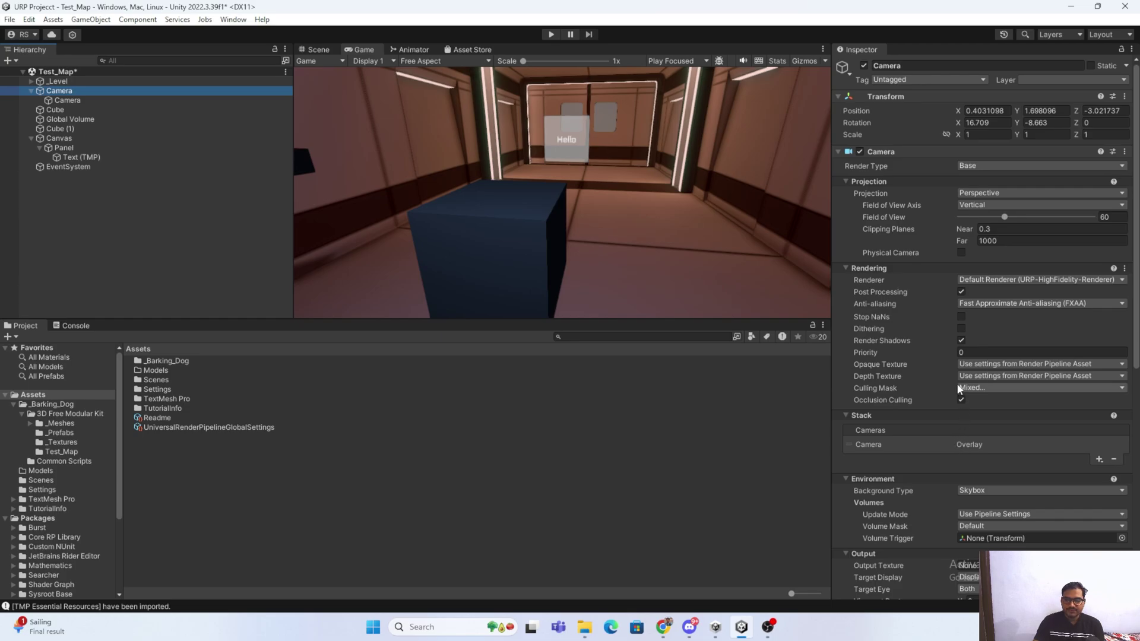
{"action": "left_click", "coordinate": [978, 387]}
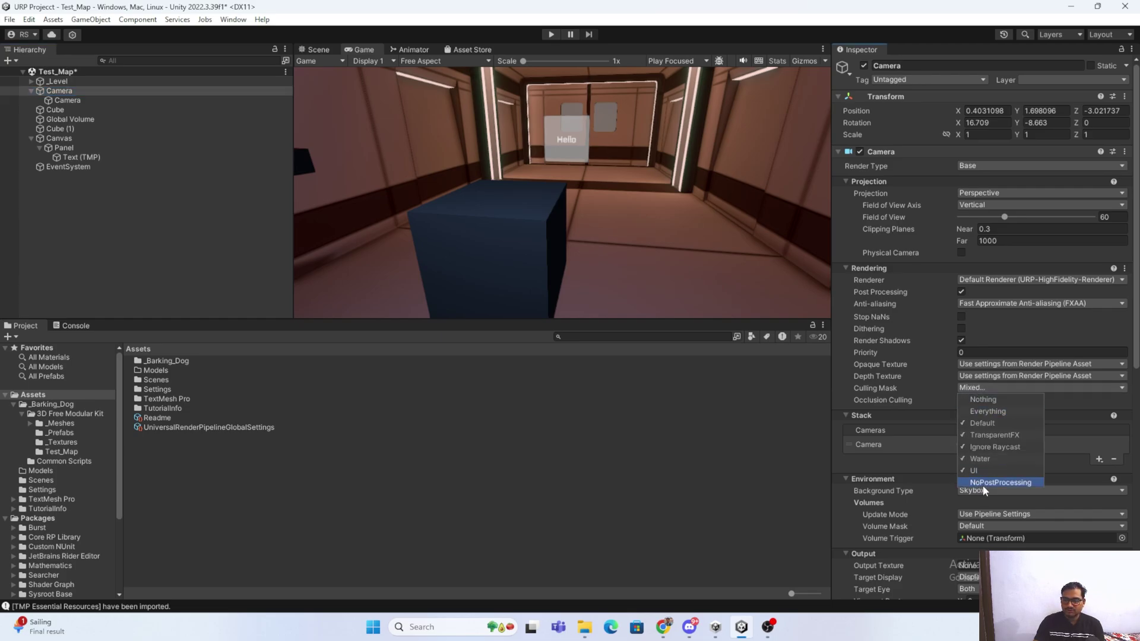
{"action": "left_click", "coordinate": [111, 194]}
{"action": "key", "text": "ctrl+s"}
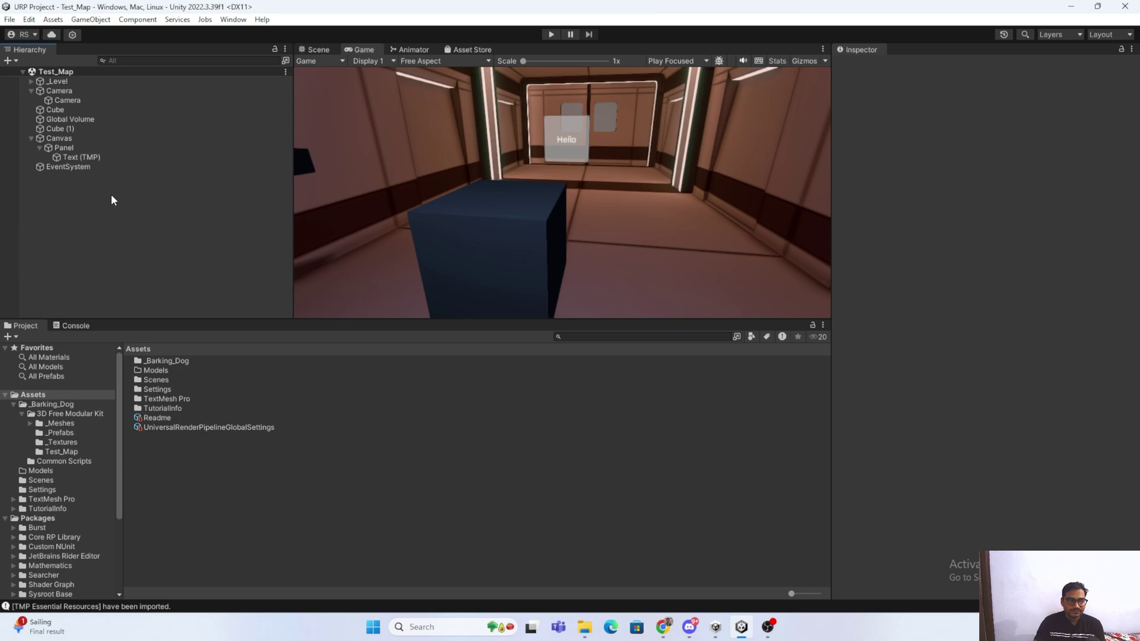
Show the Game view Stats overlay, reporting 389 batches and 75 SetPass calls
{"action": "left_click", "coordinate": [779, 62]}
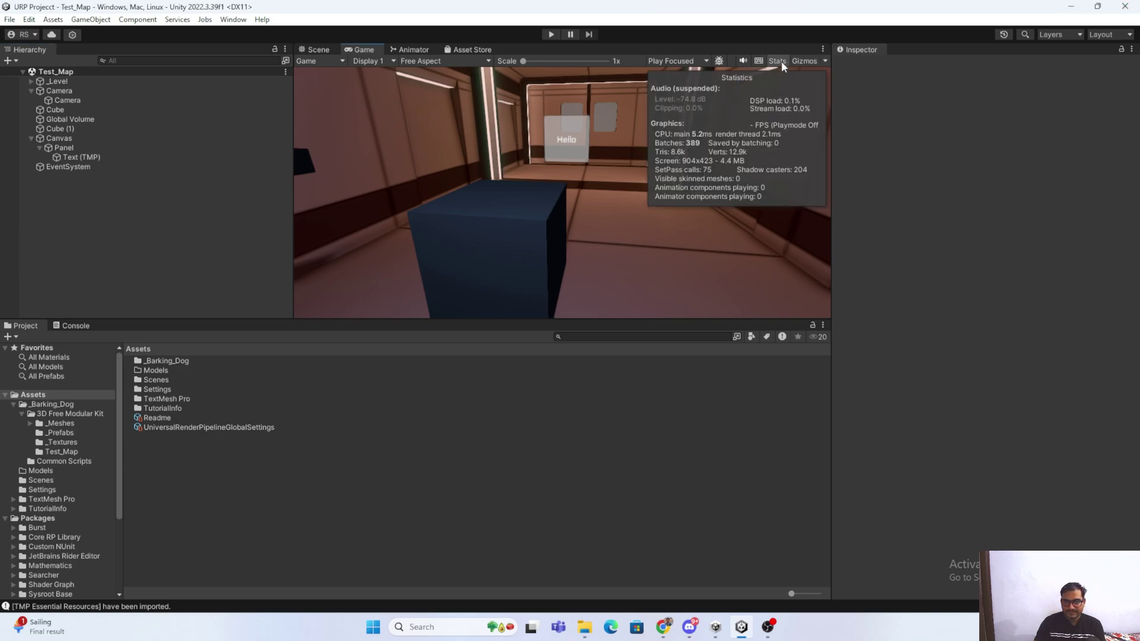